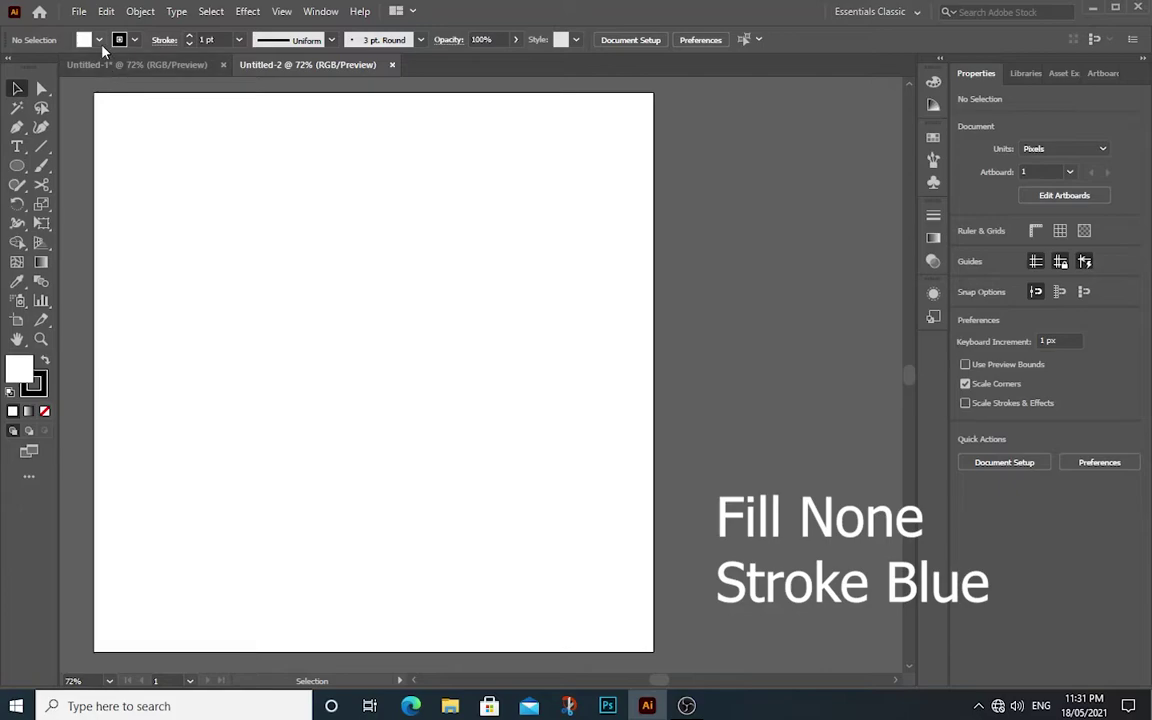
Set the fill to None and the stroke to a blue swatch in the Control bar.
{"action": "left_click", "coordinate": [98, 39]}
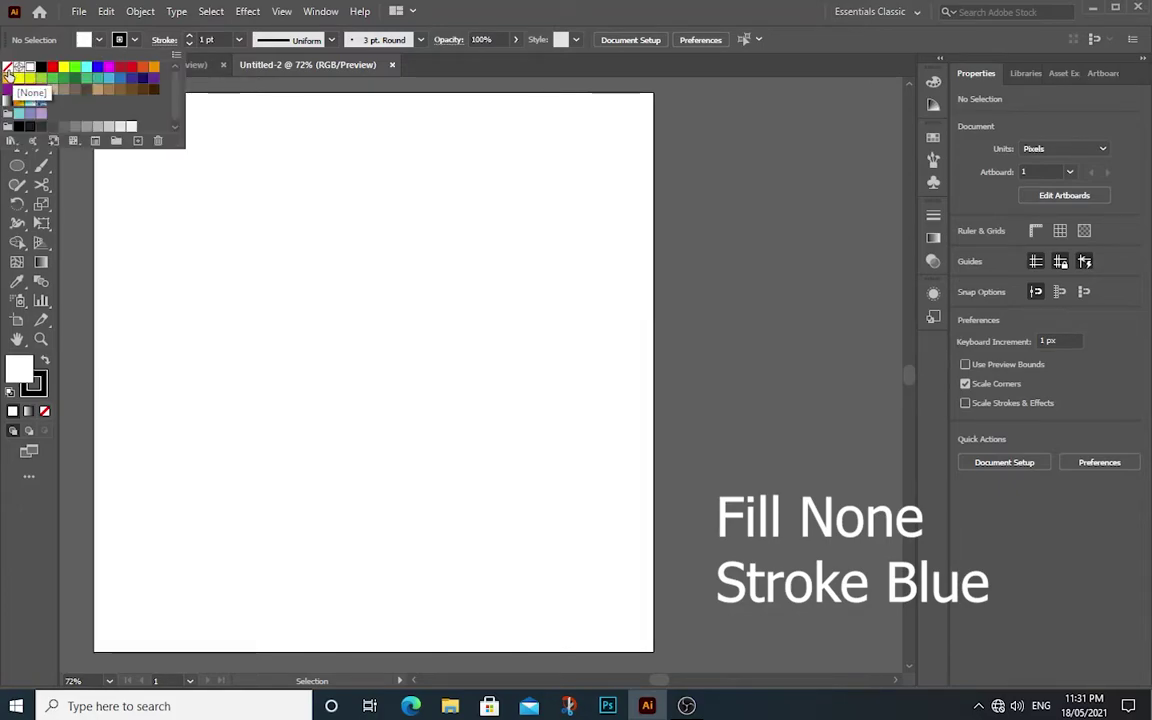
{"action": "left_click", "coordinate": [9, 73]}
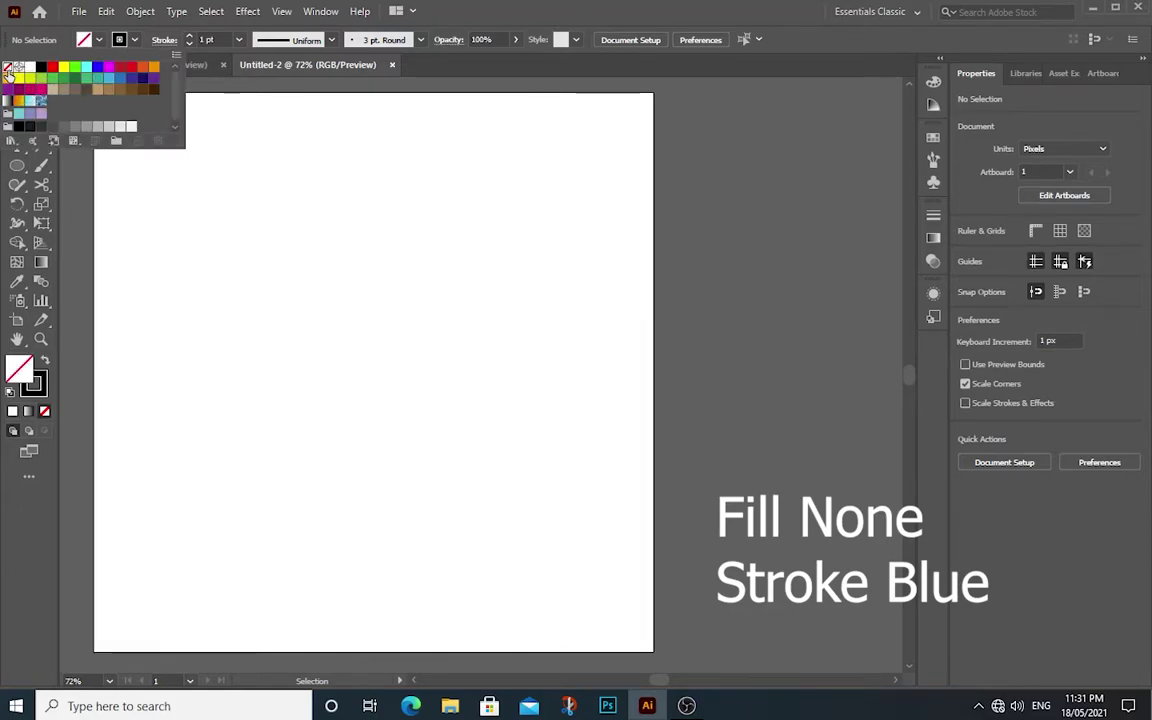
{"action": "left_click", "coordinate": [133, 42]}
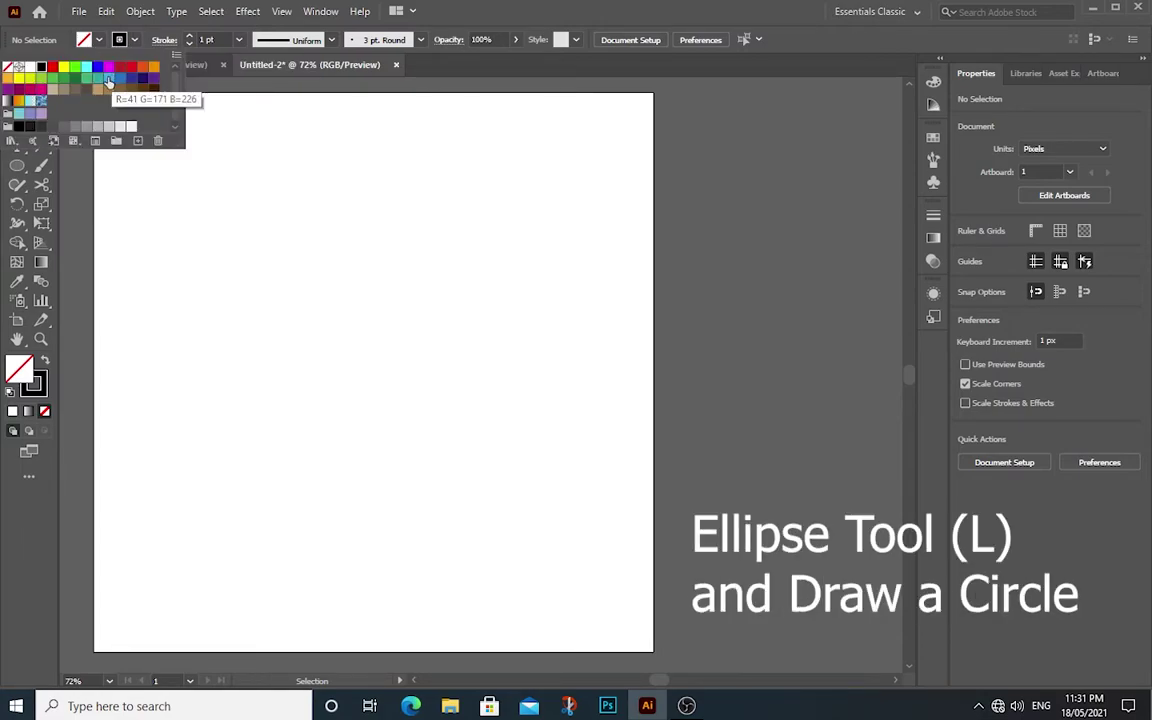
{"action": "left_click", "coordinate": [109, 80]}
{"action": "left_click", "coordinate": [209, 246]}
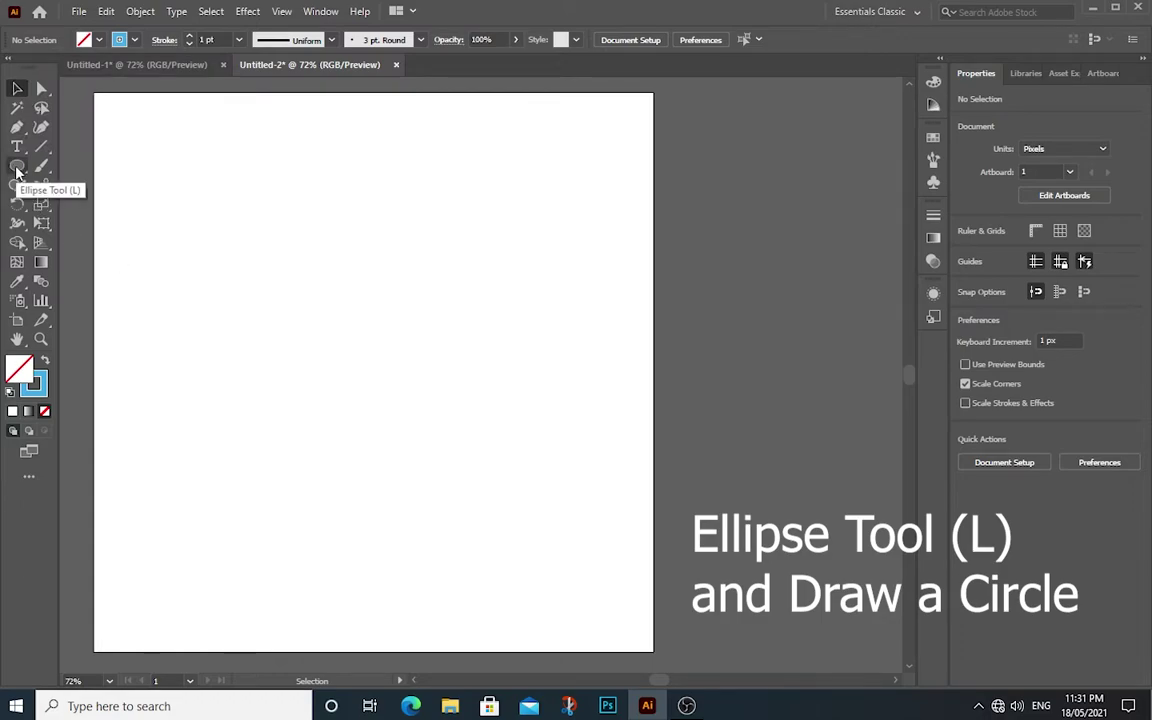
Draw a blue-outlined circle about 385 px across near the artboard centre with the Ellipse Tool.
{"action": "left_click_drag", "start_coordinate": [16, 172], "coordinate": [96, 215]}
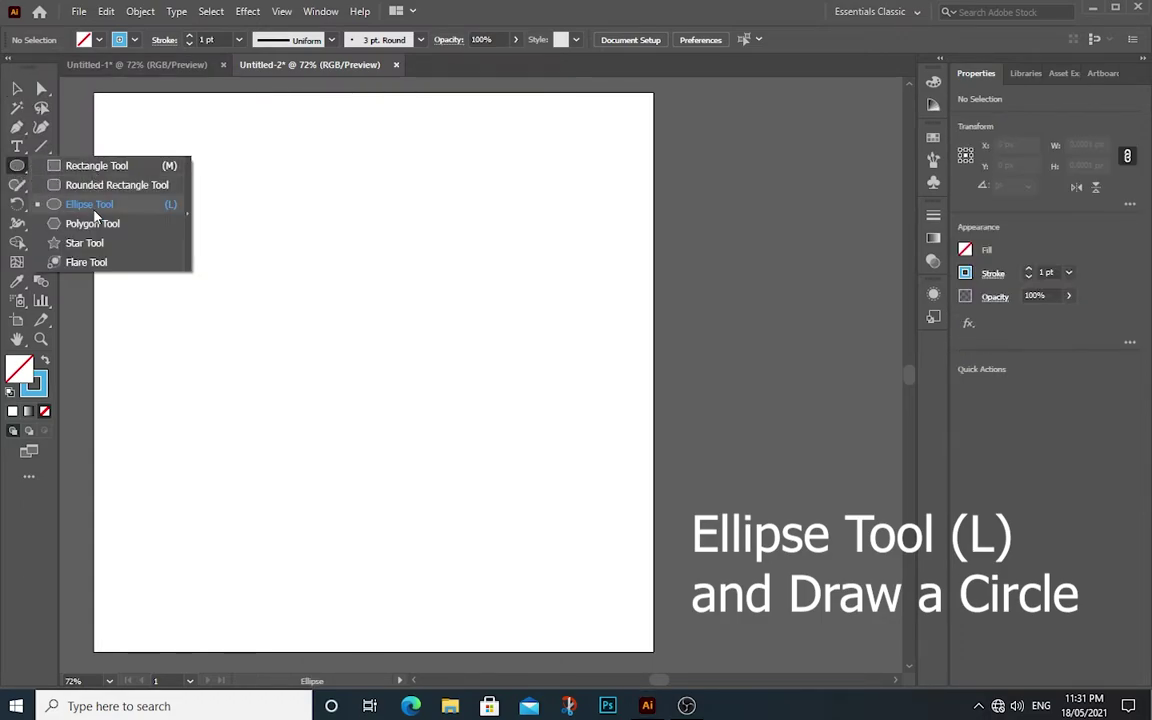
{"action": "left_click_drag", "start_coordinate": [96, 215], "coordinate": [103, 206]}
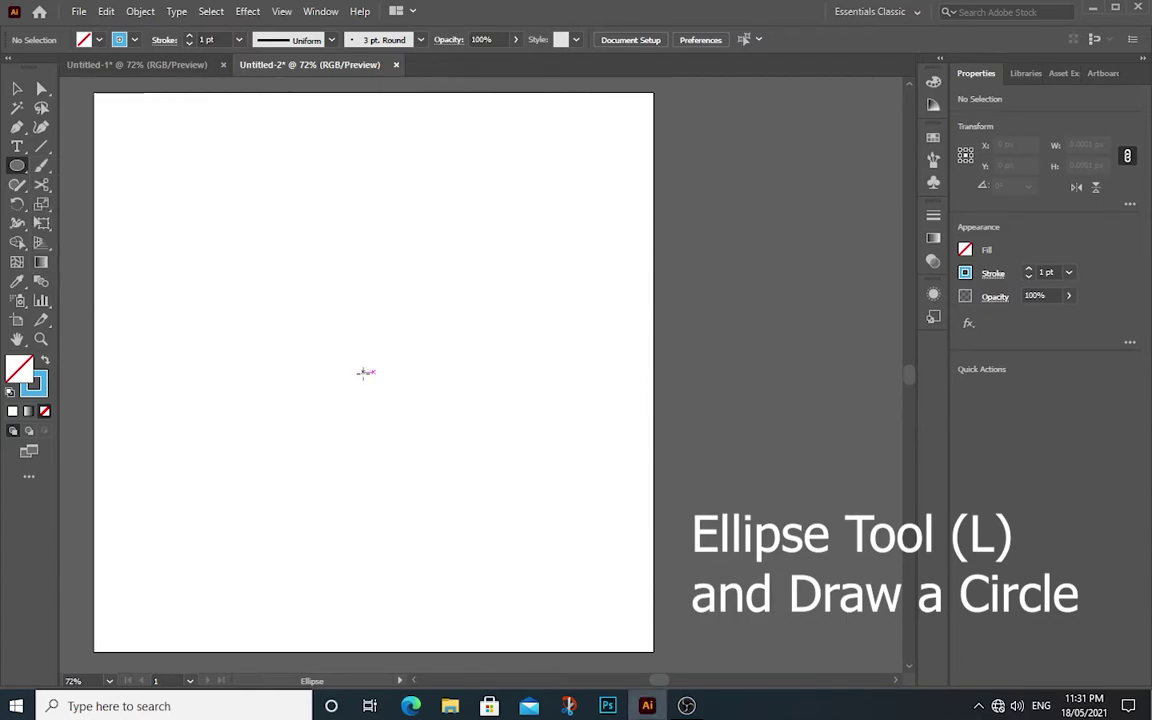
{"action": "left_click_drag", "start_coordinate": [365, 373], "coordinate": [486, 506]}
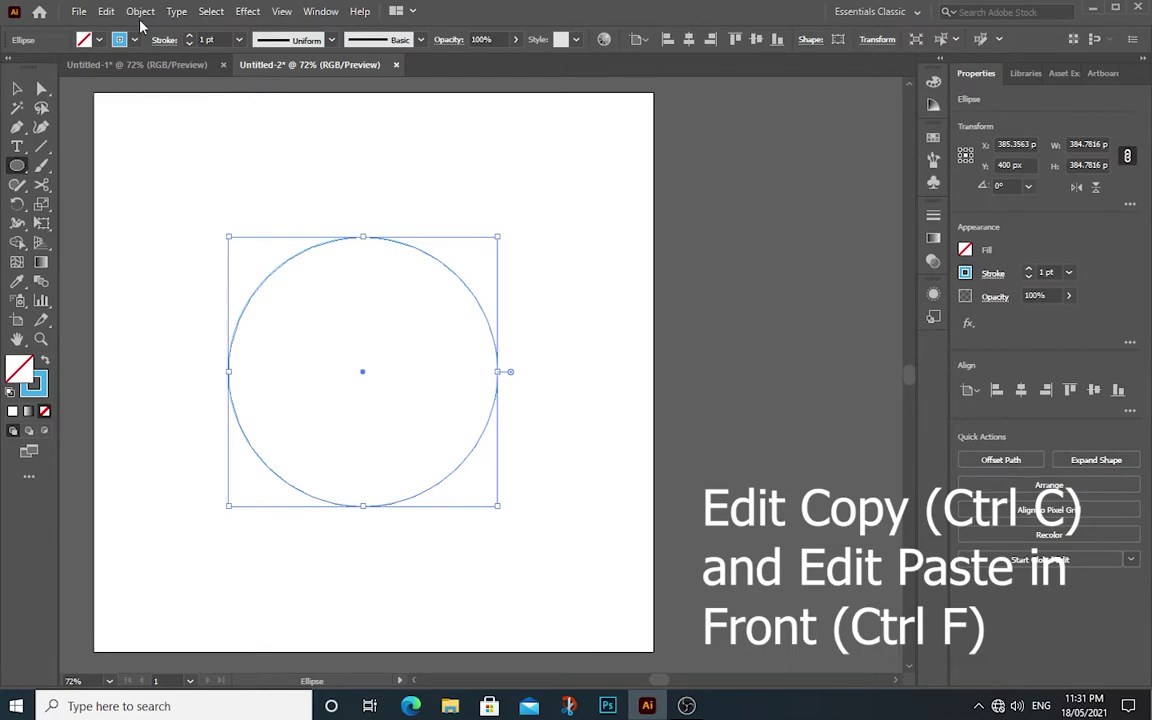
Copy the circle and Paste in Front so the duplicate sits exactly over the original.
{"action": "left_click", "coordinate": [105, 14]}
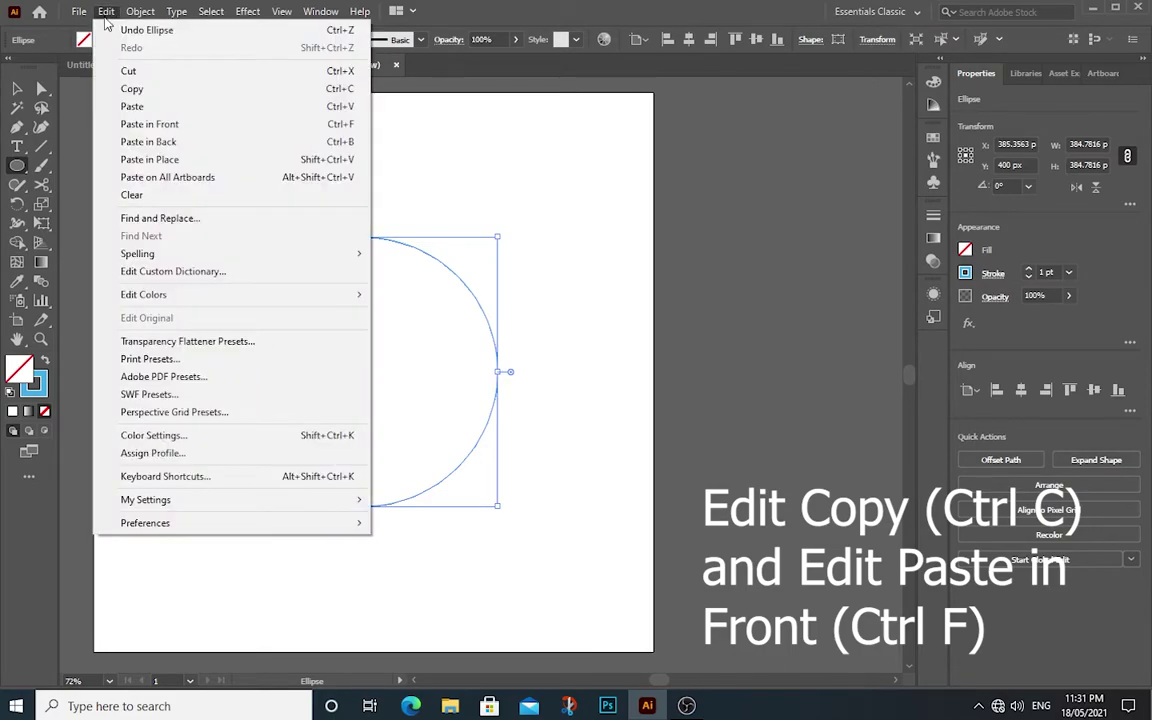
{"action": "left_click", "coordinate": [132, 90]}
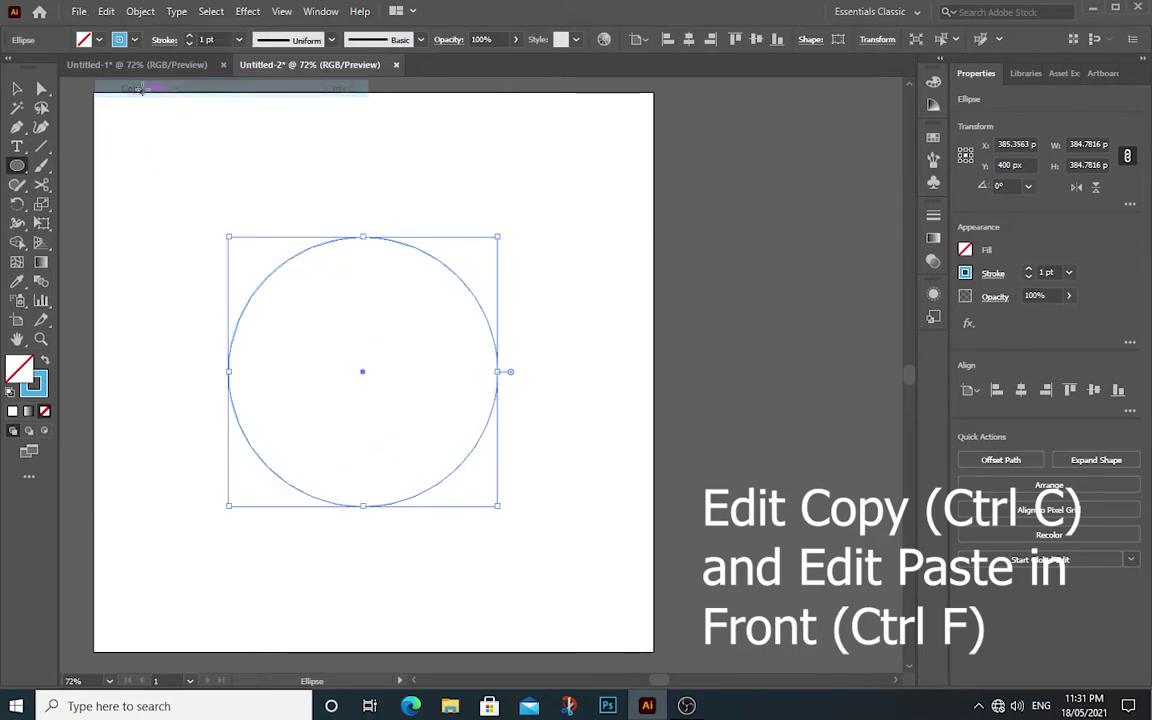
{"action": "left_click", "coordinate": [105, 12]}
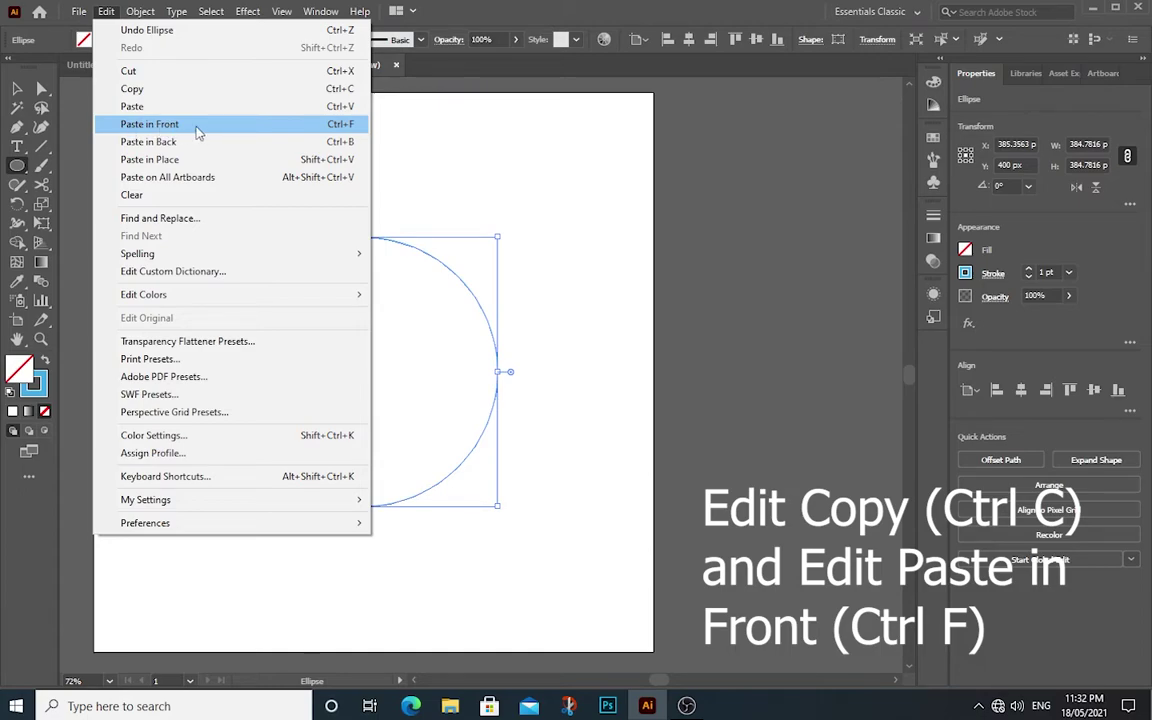
{"action": "left_click", "coordinate": [172, 130]}
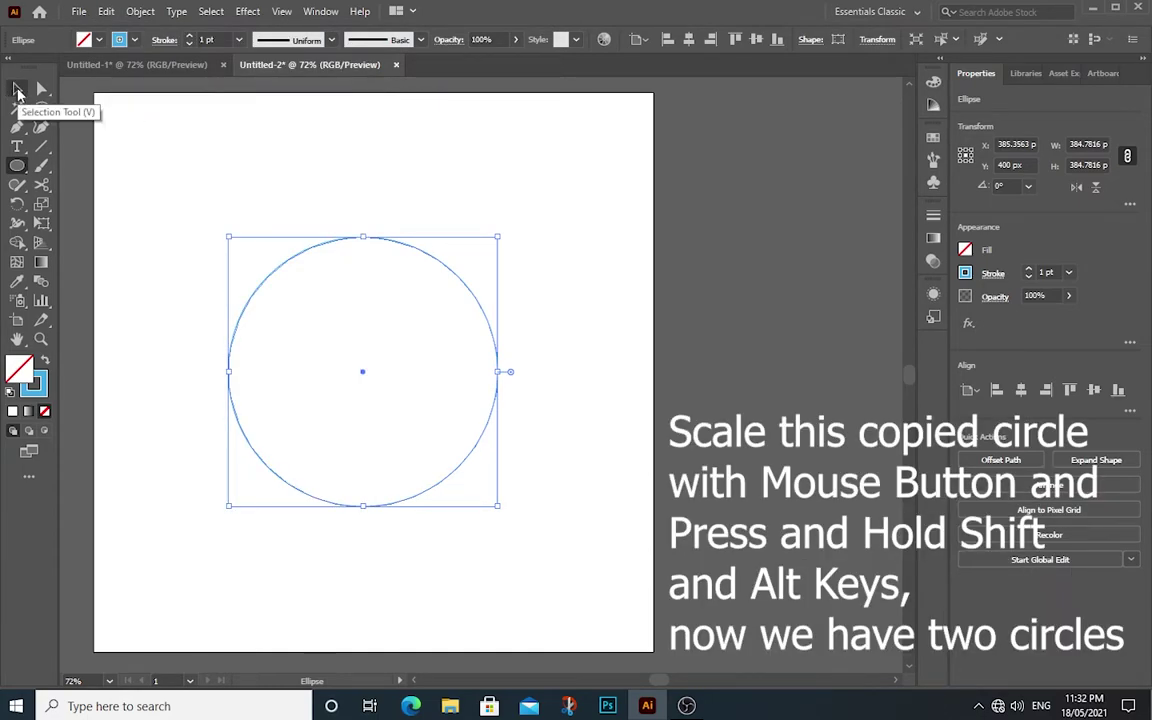
Scale the copied circle from its centre to about 571.5 px, then deselect it.
{"action": "left_click", "coordinate": [17, 91]}
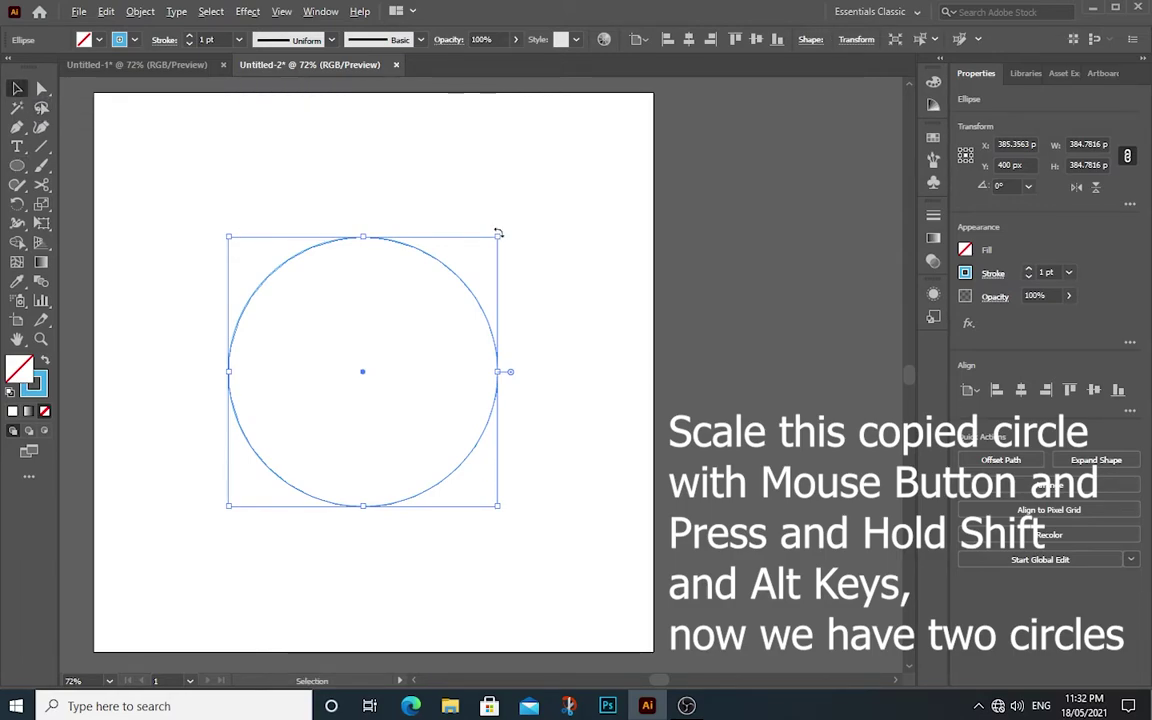
{"action": "left_click_drag", "start_coordinate": [500, 235], "coordinate": [573, 177]}
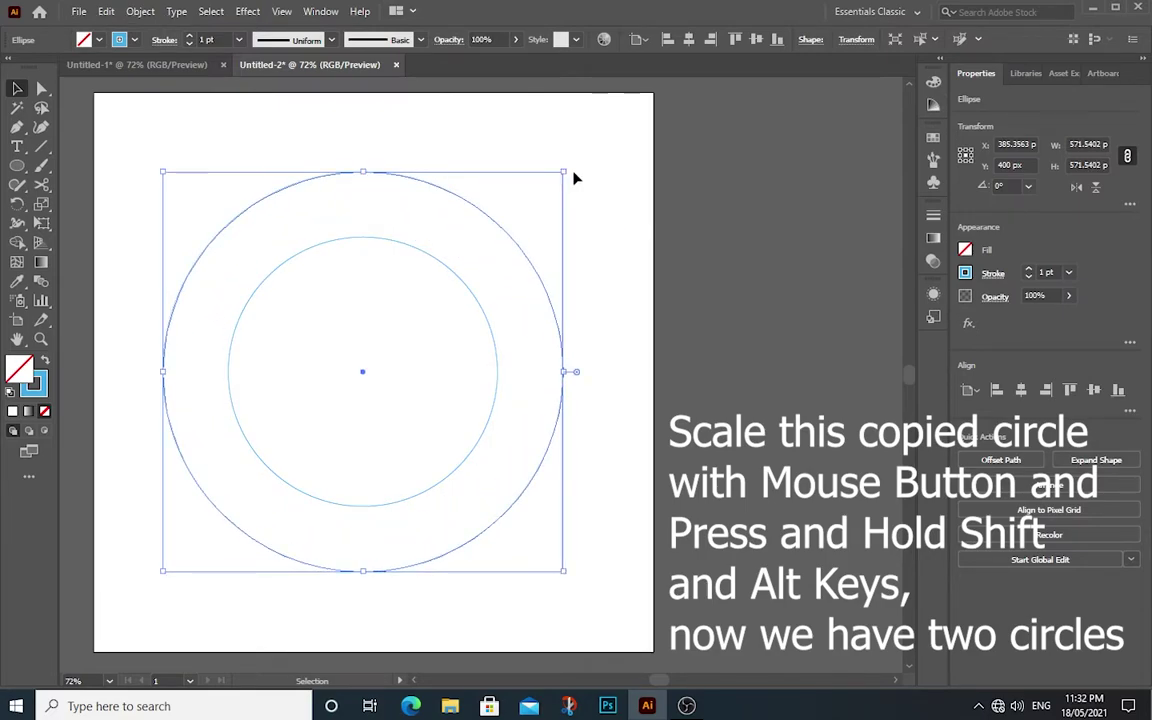
{"action": "left_click", "coordinate": [607, 252]}
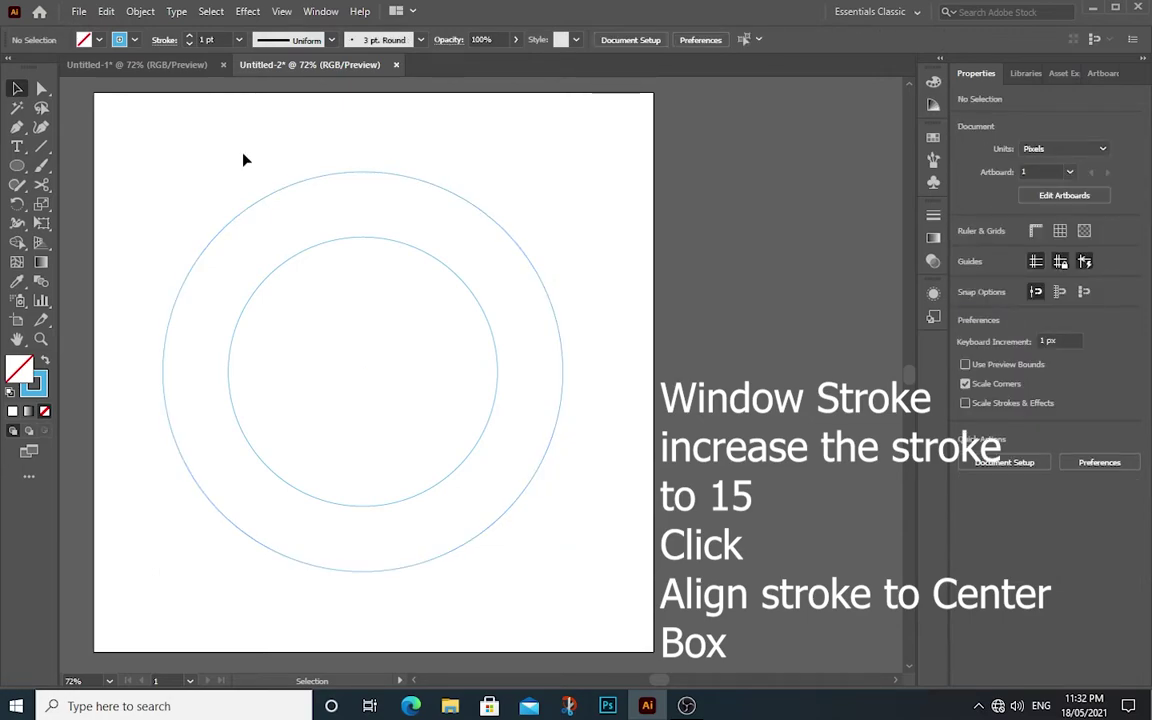
Give both circles a 15 pt stroke aligned to center using the Stroke panel.
{"action": "left_click_drag", "start_coordinate": [206, 153], "coordinate": [555, 617]}
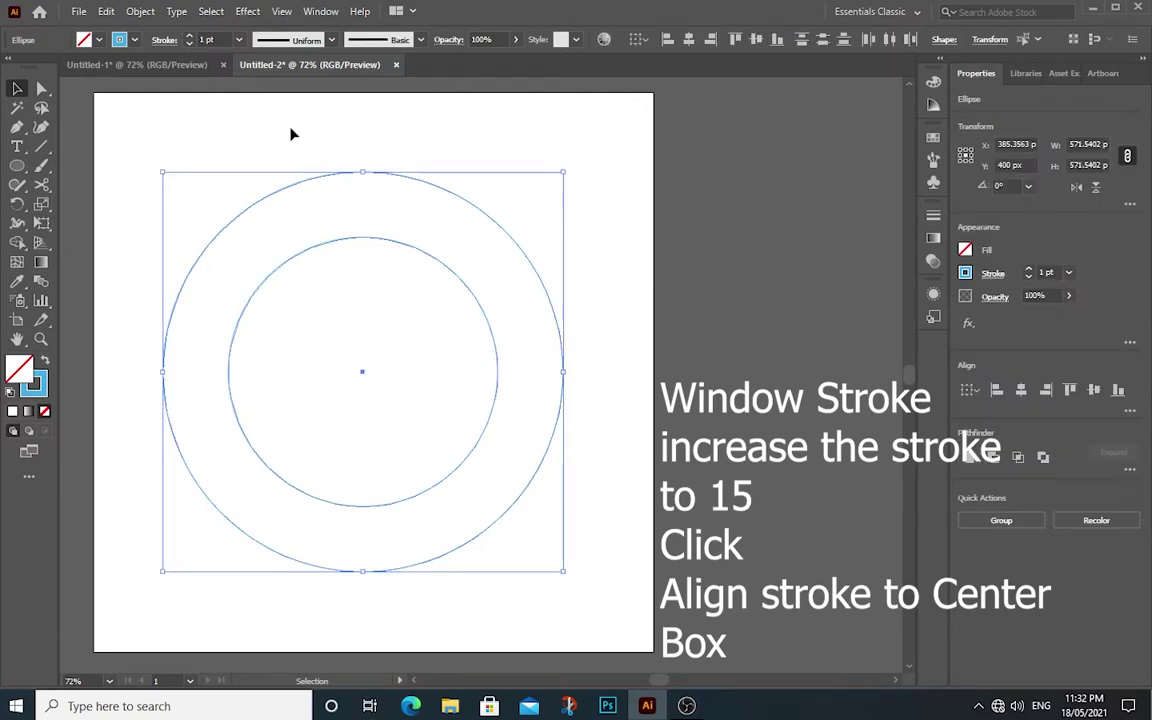
{"action": "left_click", "coordinate": [322, 18]}
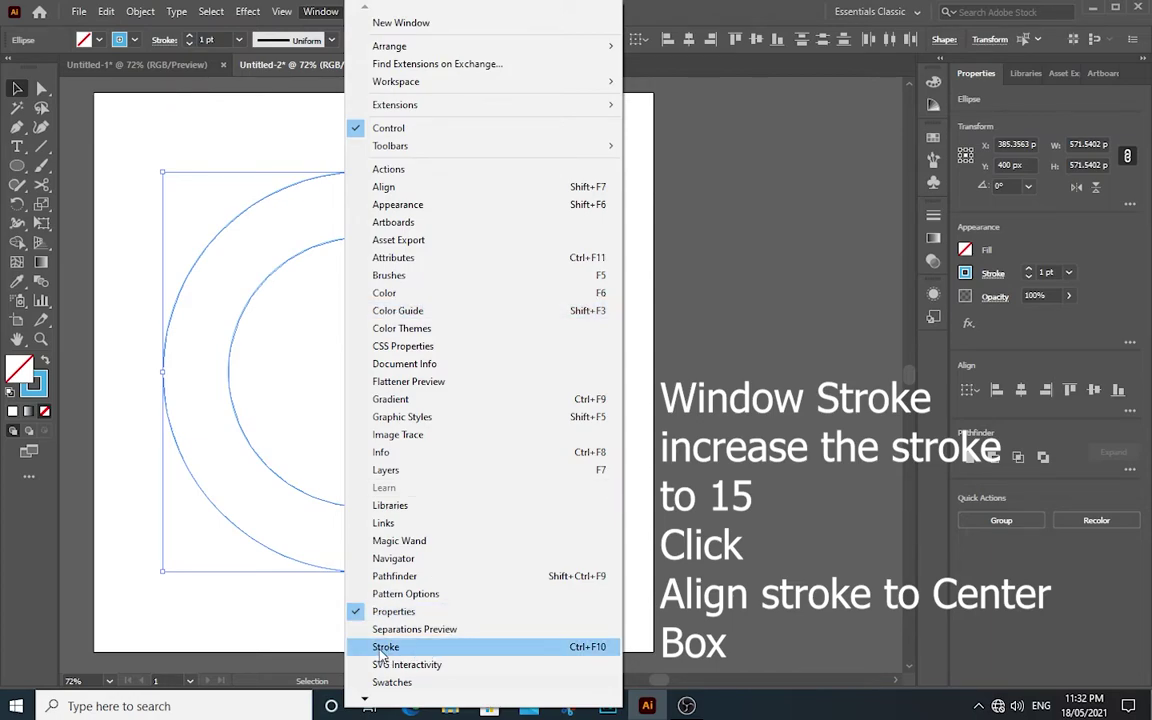
{"action": "left_click", "coordinate": [390, 650]}
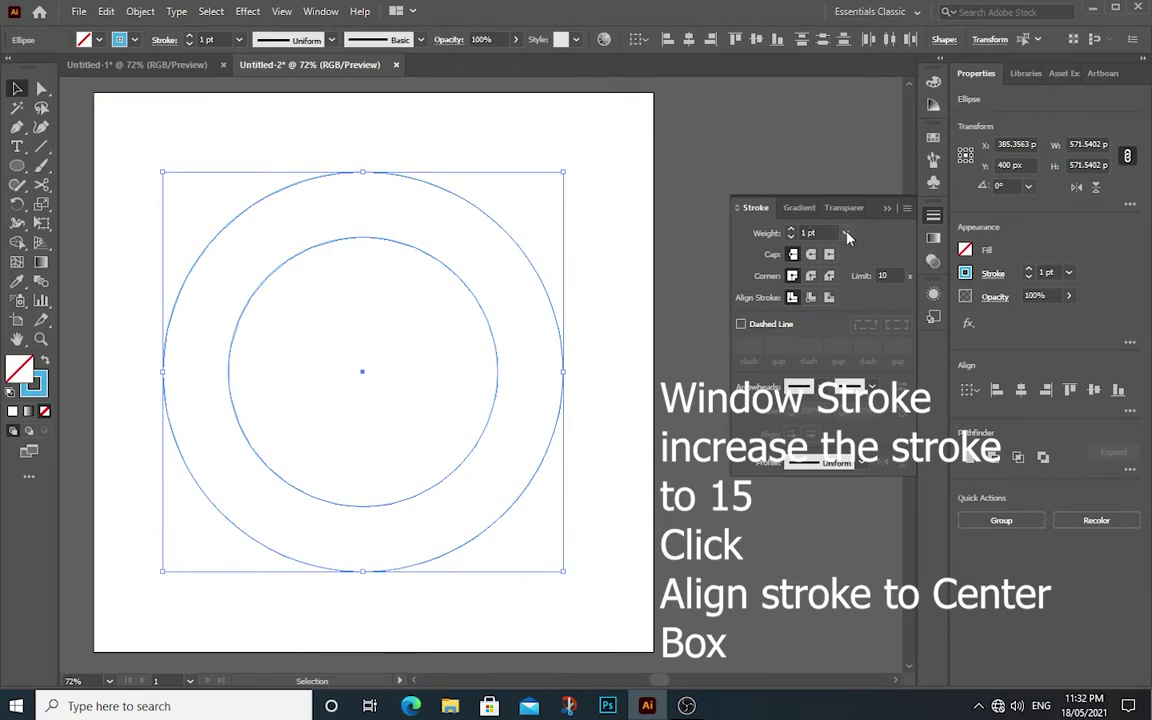
{"action": "left_click", "coordinate": [791, 237]}
{"action": "left_click", "coordinate": [791, 237]}
{"action": "left_click", "coordinate": [791, 237]}
{"action": "left_click", "coordinate": [791, 237]}
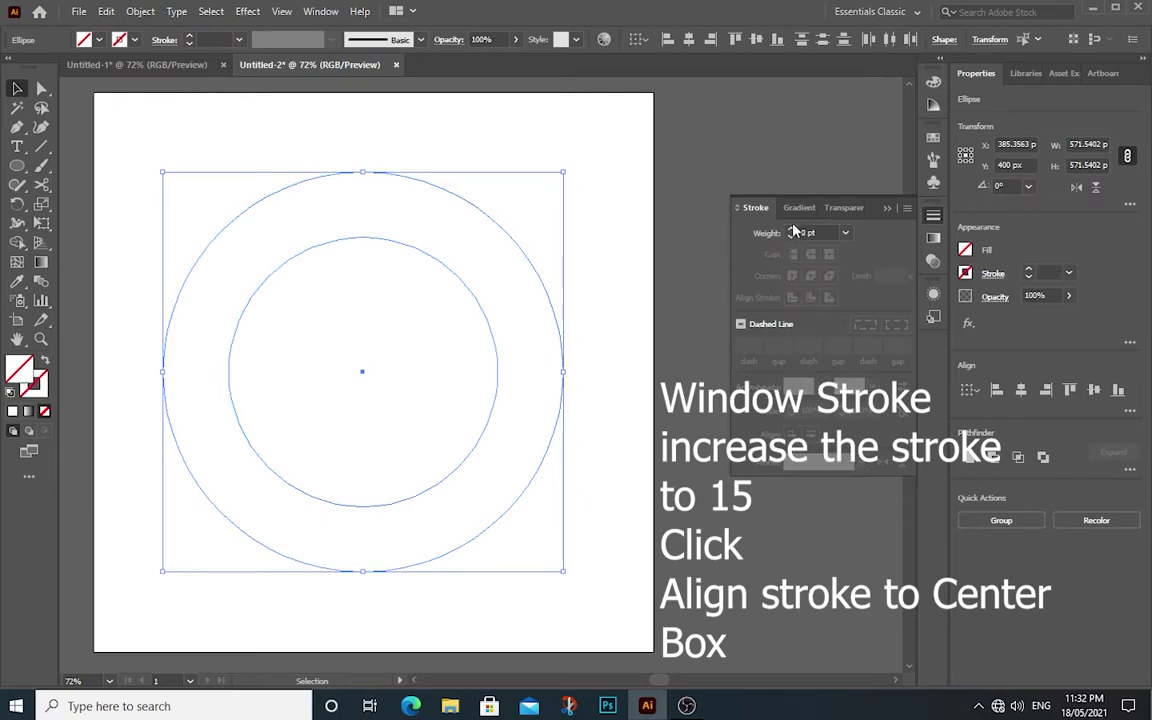
{"action": "left_click", "coordinate": [792, 231]}
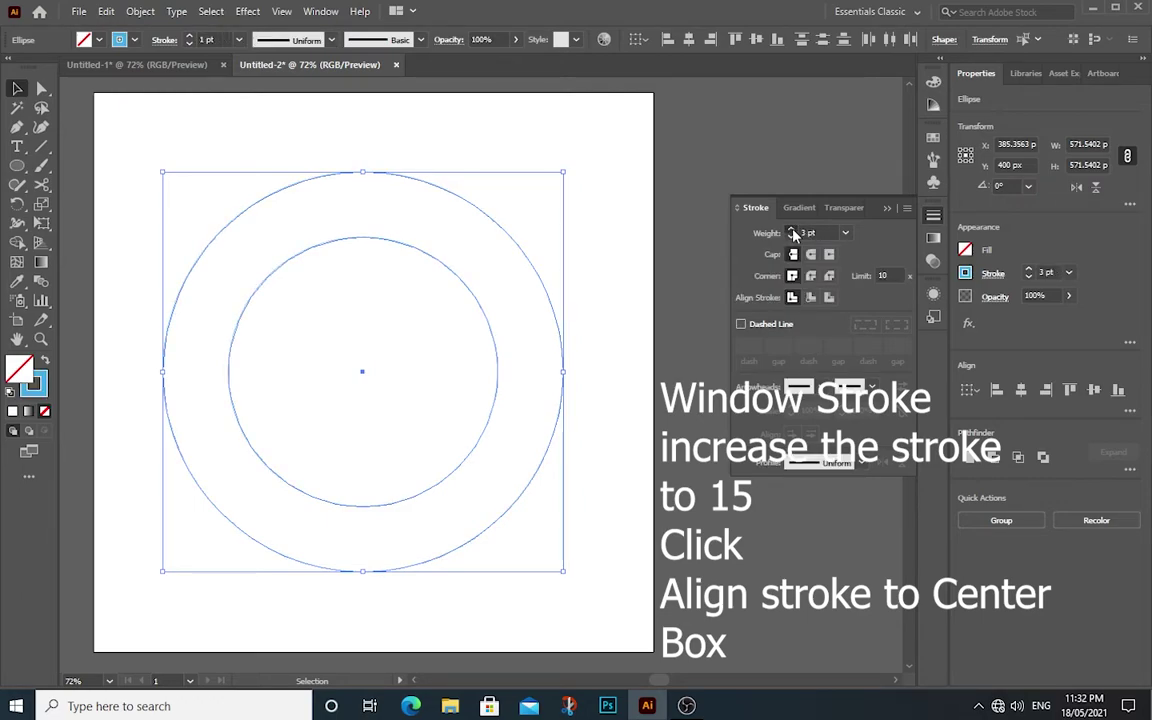
{"action": "left_click", "coordinate": [792, 231]}
{"action": "left_click", "coordinate": [792, 231]}
{"action": "left_click", "coordinate": [791, 231]}
{"action": "left_click", "coordinate": [791, 231]}
{"action": "left_click", "coordinate": [791, 231]}
{"action": "left_click", "coordinate": [791, 231]}
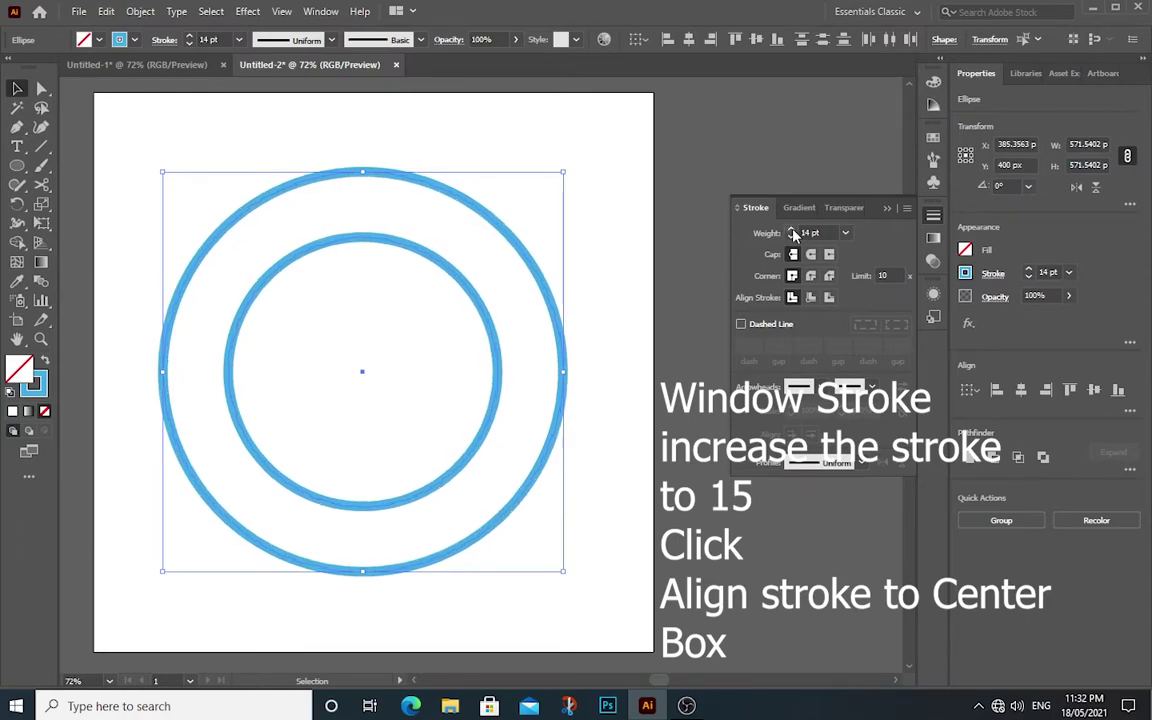
{"action": "left_click", "coordinate": [792, 233]}
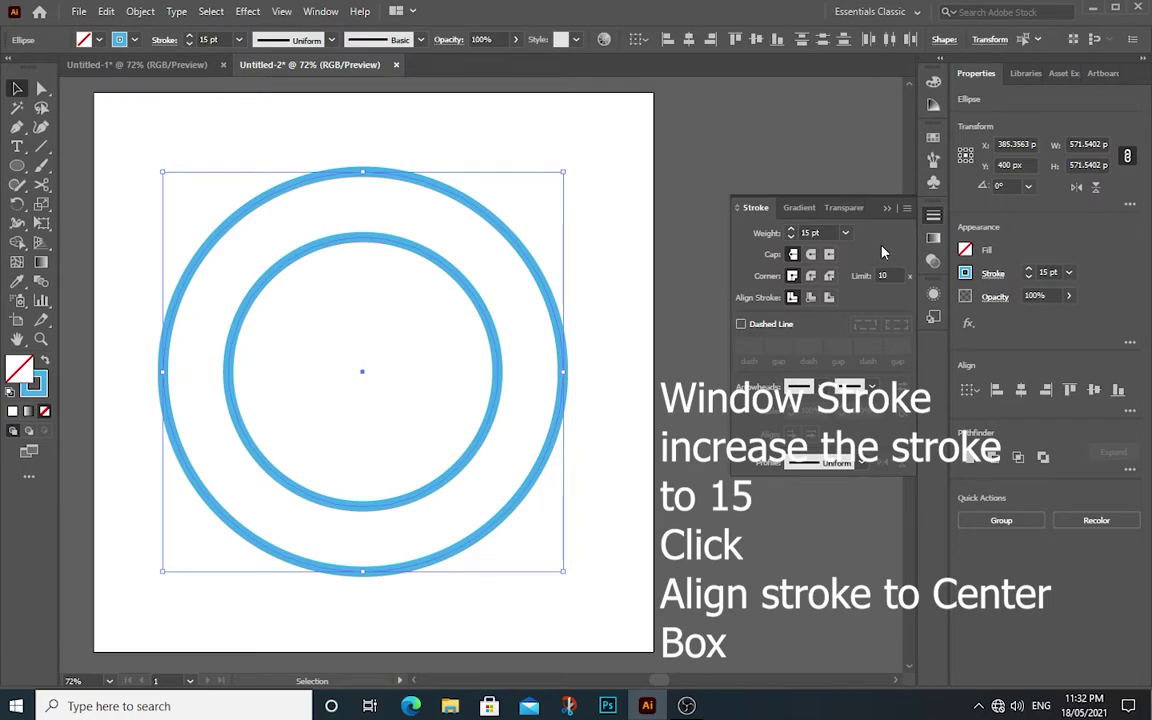
{"action": "left_click", "coordinate": [793, 300]}
{"action": "left_click", "coordinate": [906, 199]}
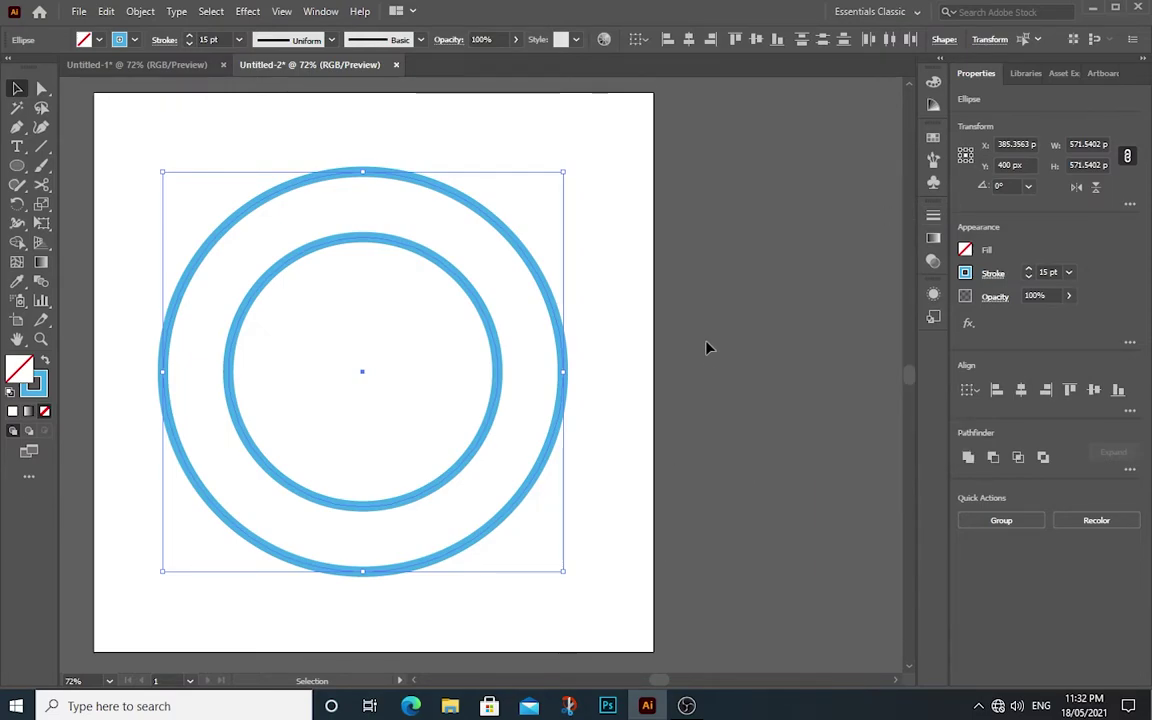
Select only the outer circle's top anchor point with the Direct Selection Tool.
{"action": "left_click", "coordinate": [706, 347]}
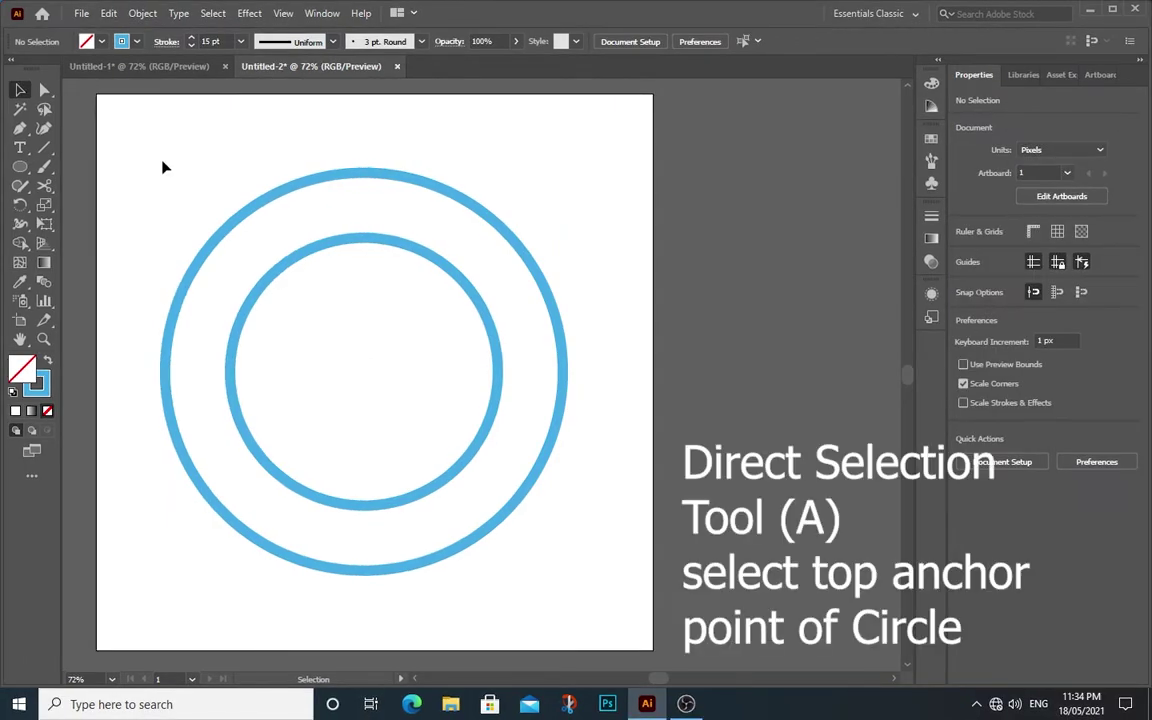
{"action": "left_click_drag", "start_coordinate": [165, 167], "coordinate": [549, 598]}
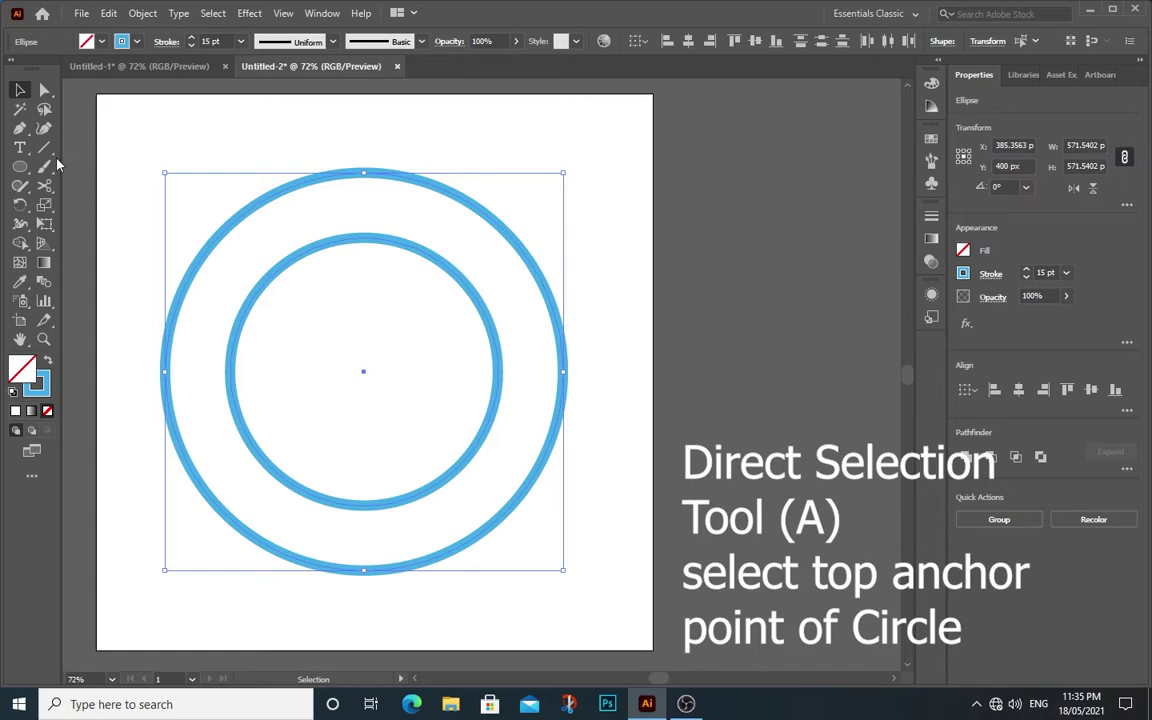
{"action": "left_click", "coordinate": [45, 91]}
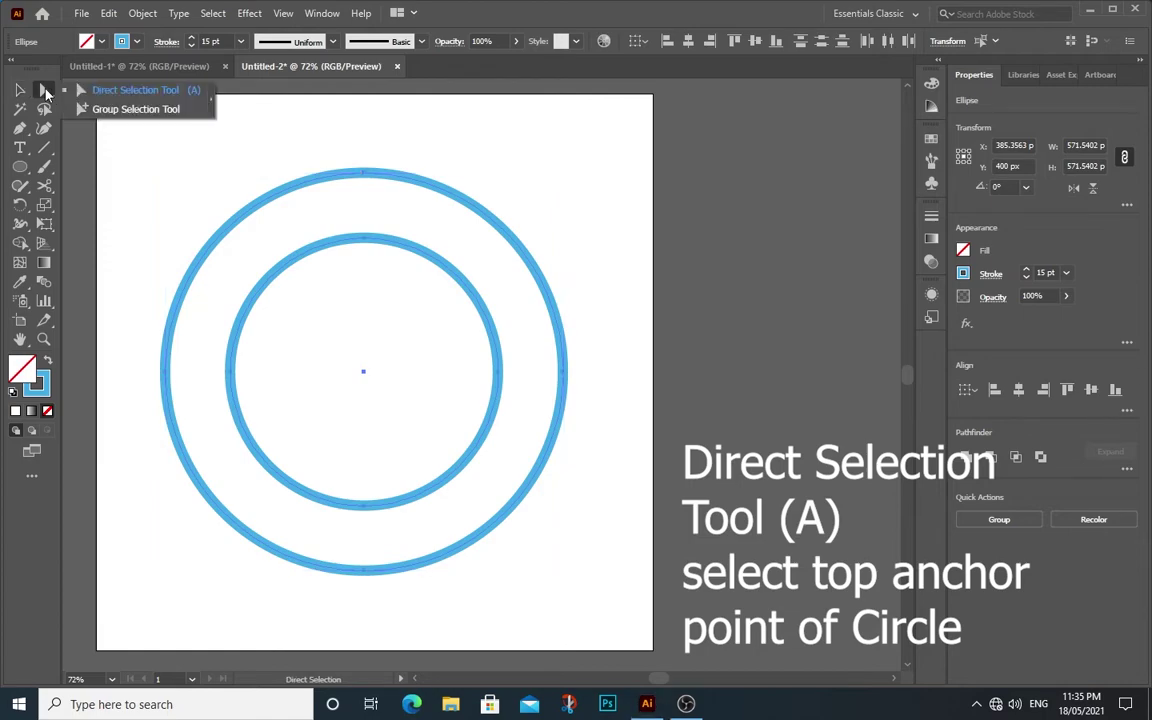
{"action": "left_click", "coordinate": [122, 92]}
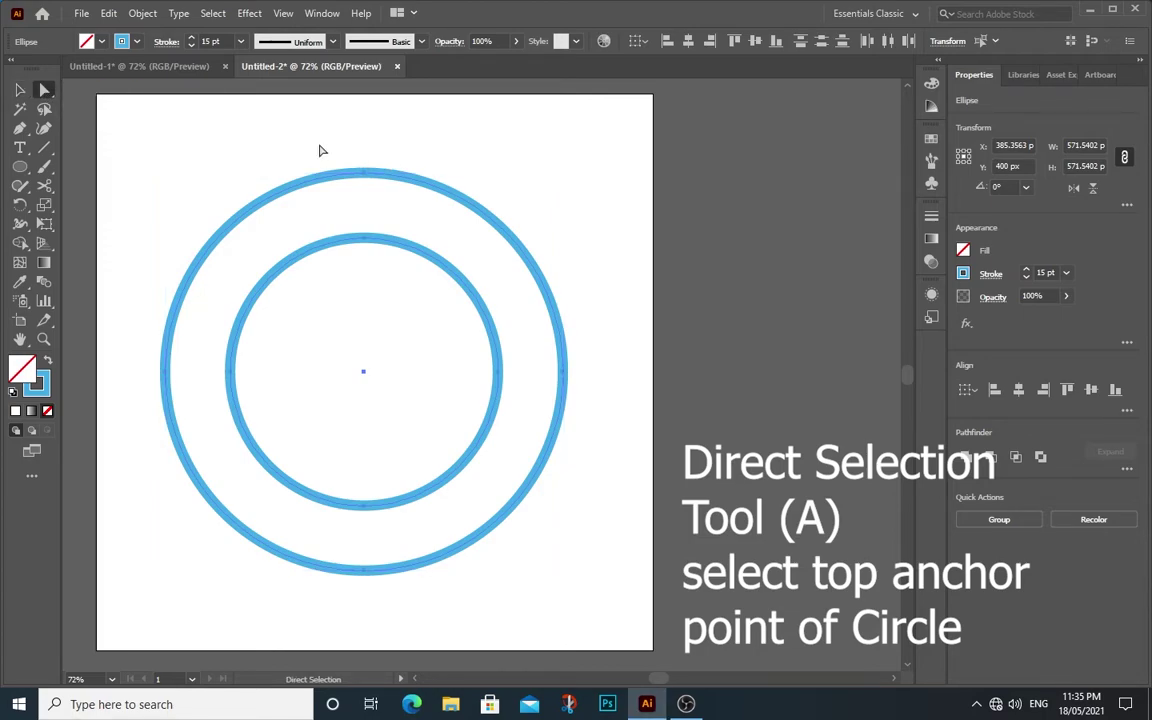
{"action": "left_click_drag", "start_coordinate": [319, 145], "coordinate": [418, 227]}
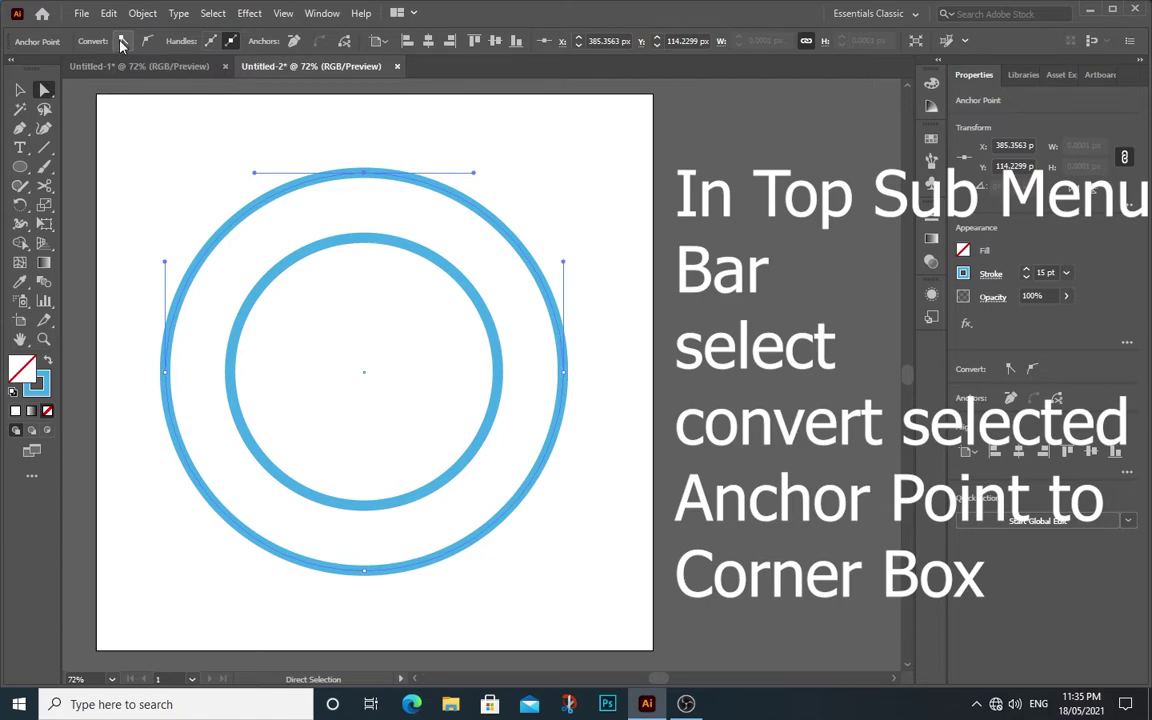
Convert the outer circle's top anchor to a corner and nudge it up three times into a teardrop tip.
{"action": "left_click", "coordinate": [121, 43]}
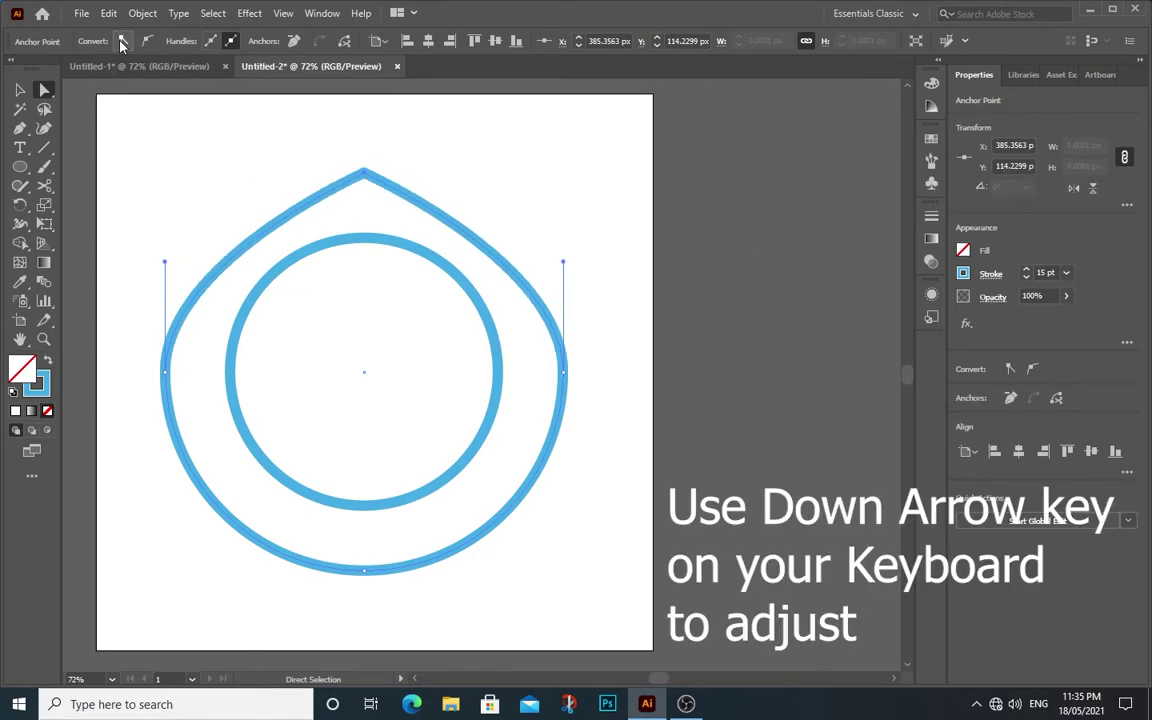
{"action": "key", "text": "Up"}
{"action": "key", "text": "Up"}
{"action": "key", "text": "Up"}
{"action": "key", "text": "Up"}
{"action": "key", "text": "Up"}
{"action": "key", "text": "Up"}
{"action": "key", "text": "Up"}
{"action": "key", "text": "Up"}
{"action": "key", "text": "Up"}
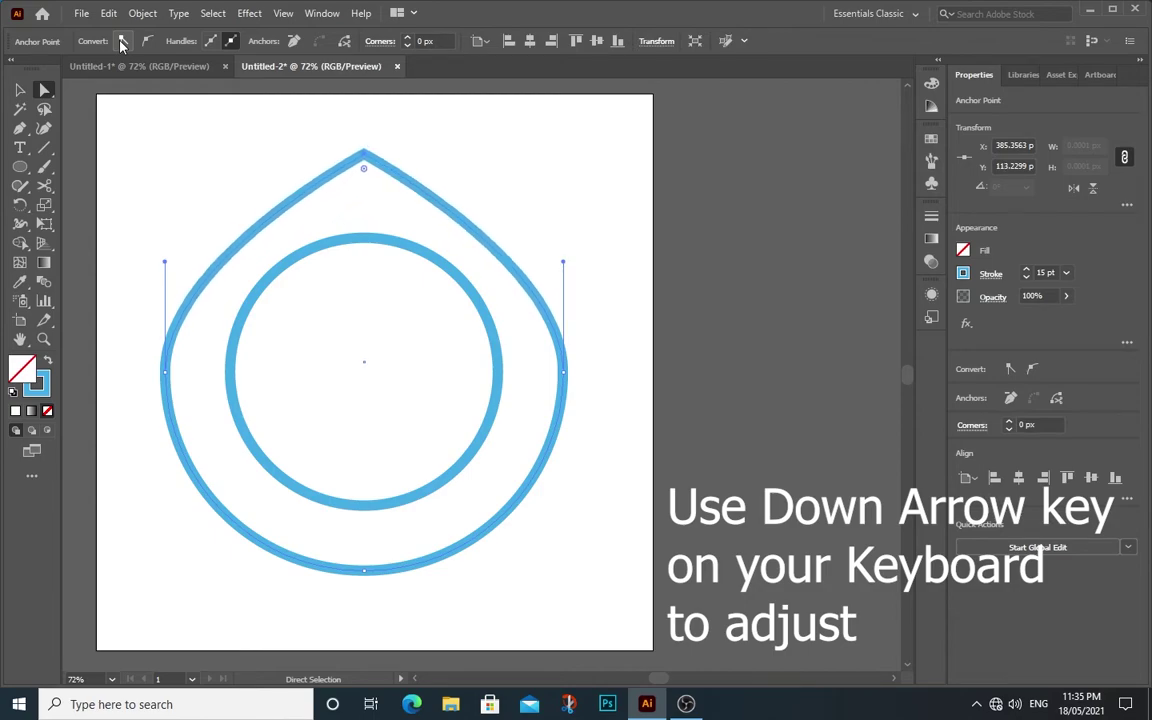
{"action": "key", "text": "Up"}
{"action": "key", "text": "Up"}
{"action": "key", "text": "Up"}
{"action": "key", "text": "Up"}
{"action": "key", "text": "Up"}
{"action": "key", "text": "Up"}
{"action": "key", "text": "Up"}
{"action": "key", "text": "Up"}
{"action": "key", "text": "Up"}
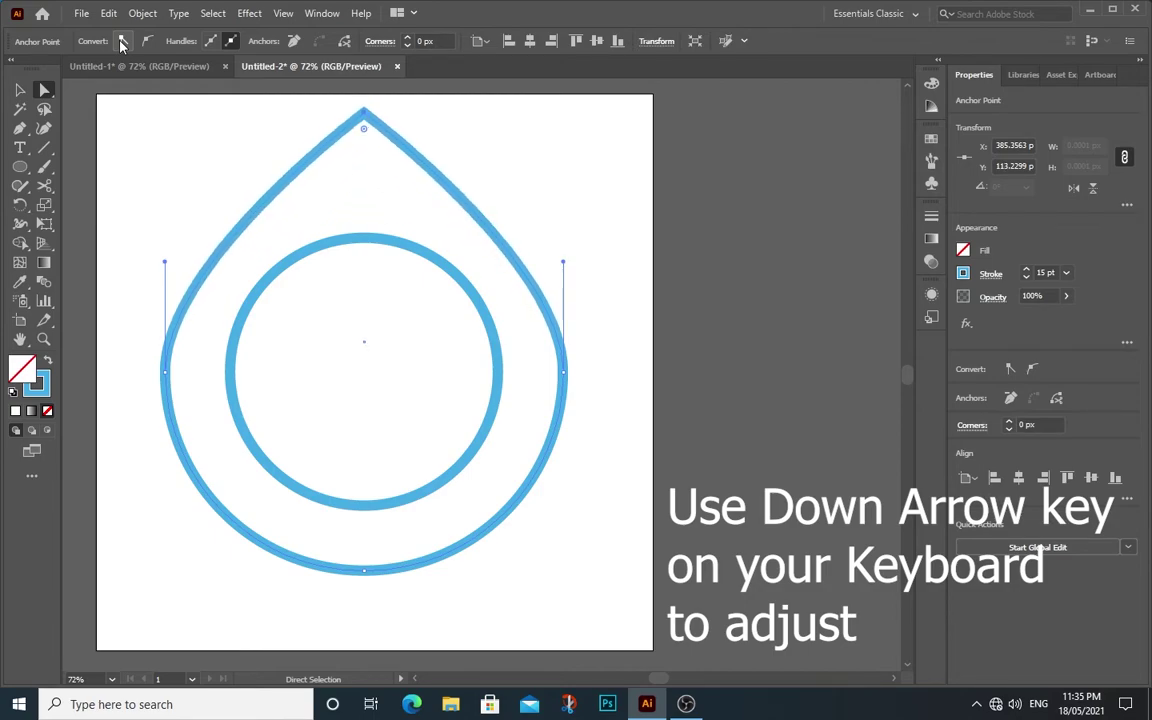
{"action": "scroll", "coordinate": [645, 325], "scroll_direction": "up", "scroll_amount": 2}
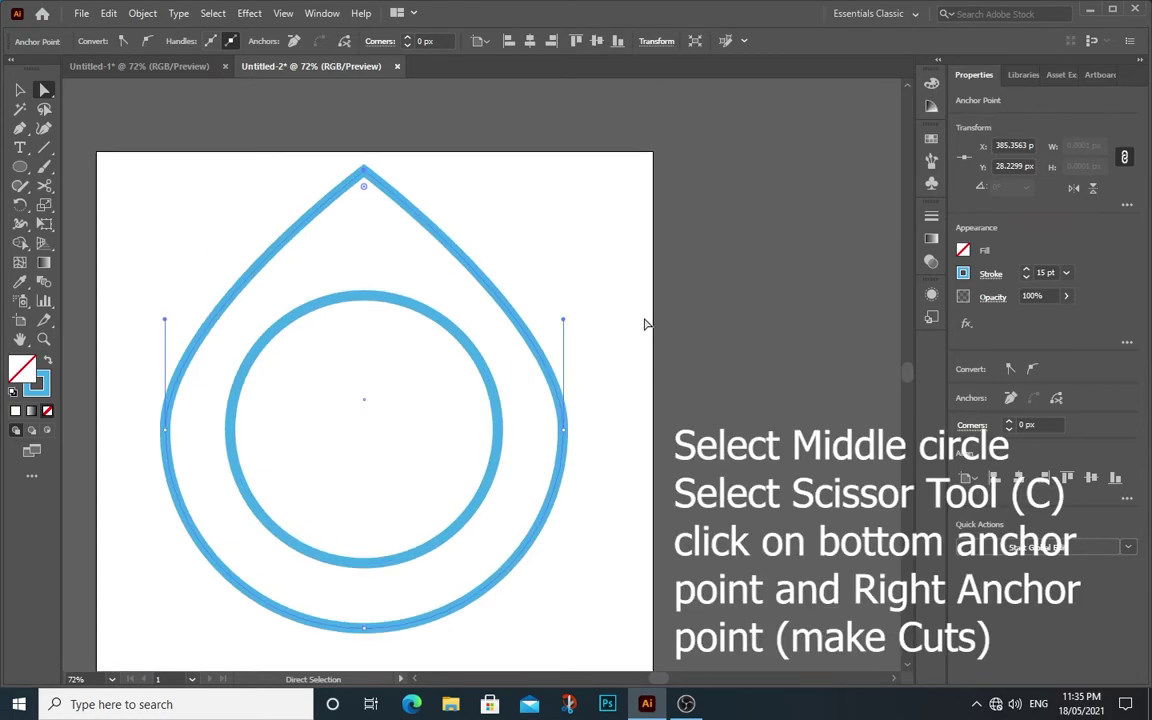
{"action": "key", "text": "Up"}
{"action": "key", "text": "Up"}
{"action": "key", "text": "Up"}
{"action": "key", "text": "Up"}
{"action": "key", "text": "Up"}
{"action": "key", "text": "Up"}
{"action": "key", "text": "Up"}
{"action": "key", "text": "Up"}
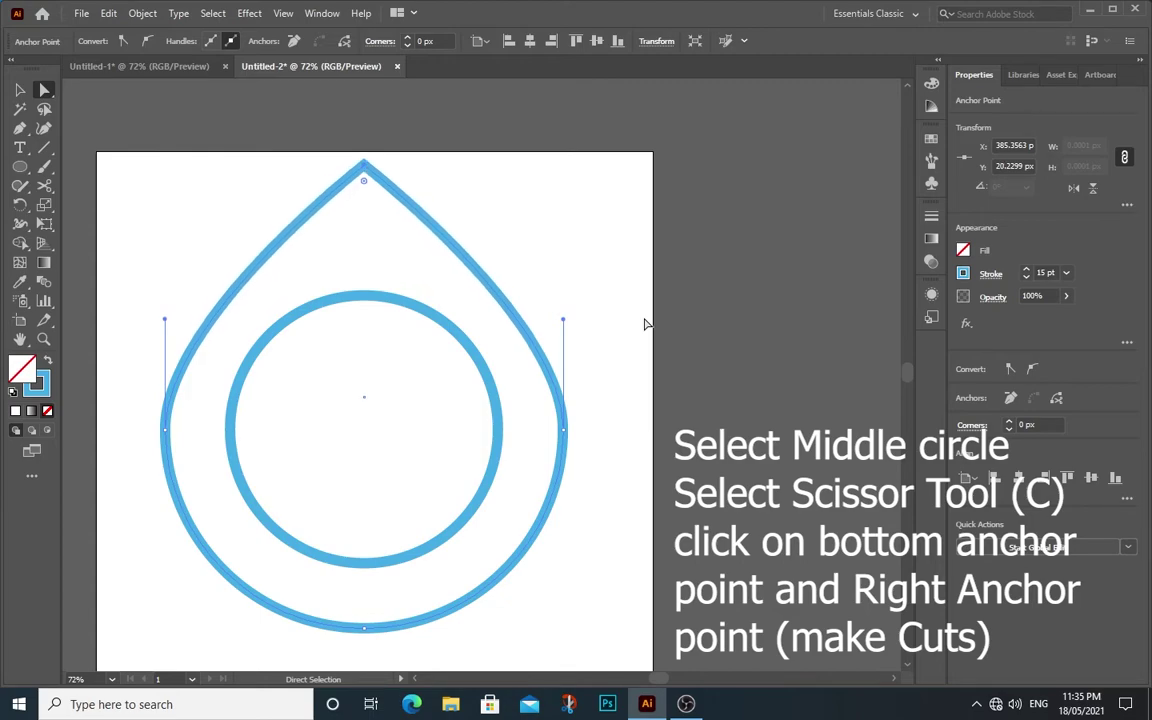
{"action": "left_click", "coordinate": [20, 92]}
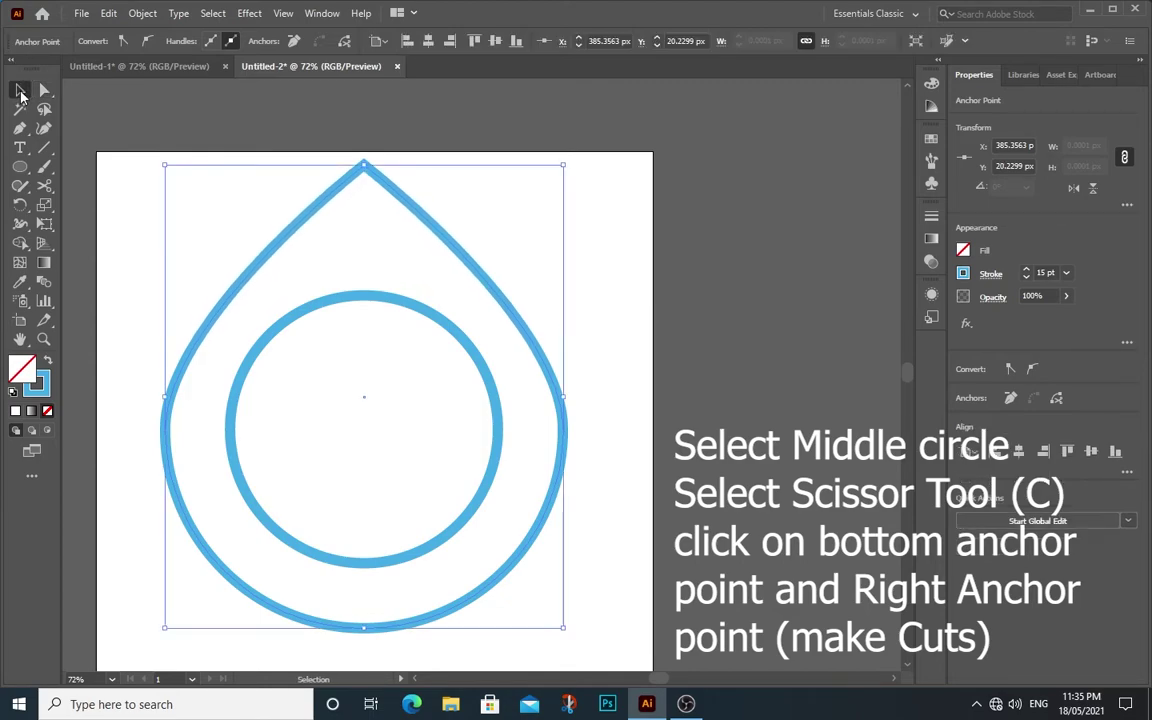
{"action": "left_click", "coordinate": [161, 136]}
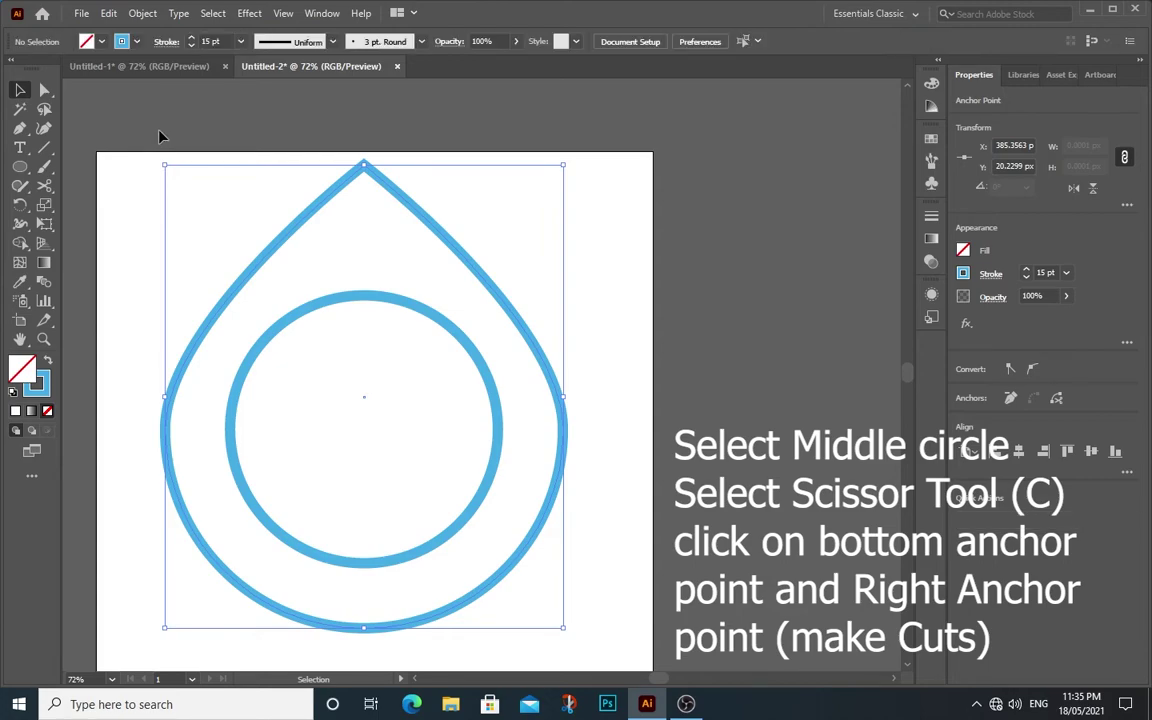
Cut the inner circle with the Scissors Tool at its bottom and right anchor points.
{"action": "left_click", "coordinate": [353, 302]}
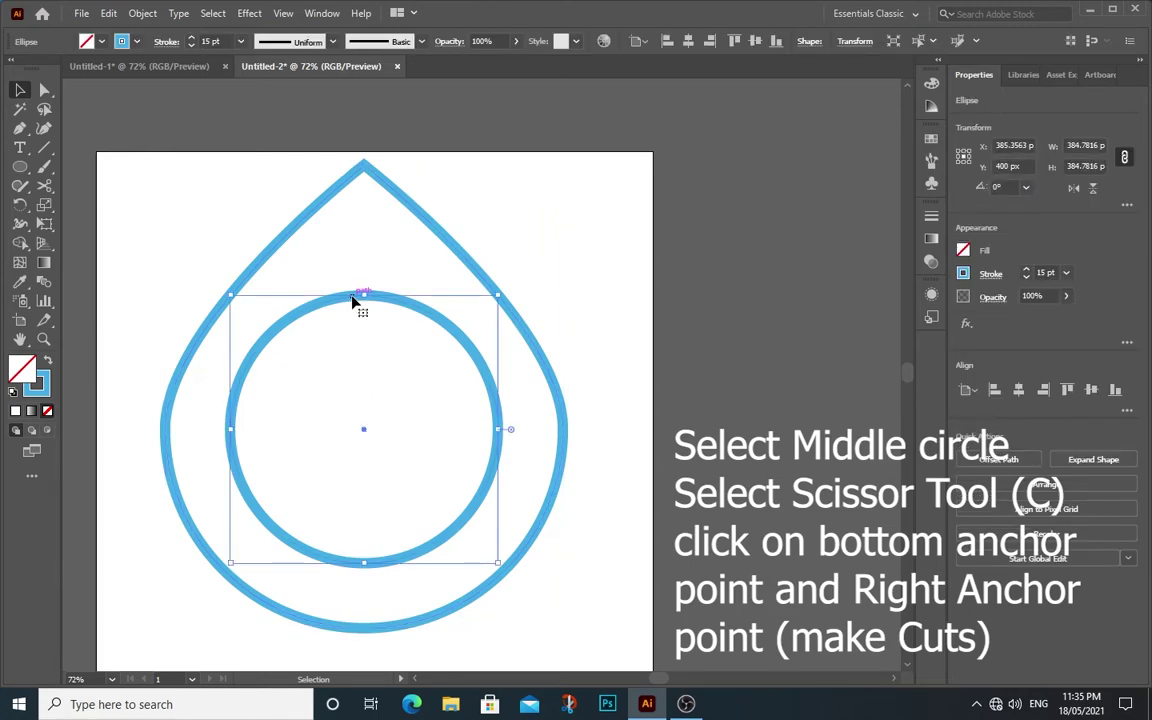
{"action": "left_click", "coordinate": [44, 190]}
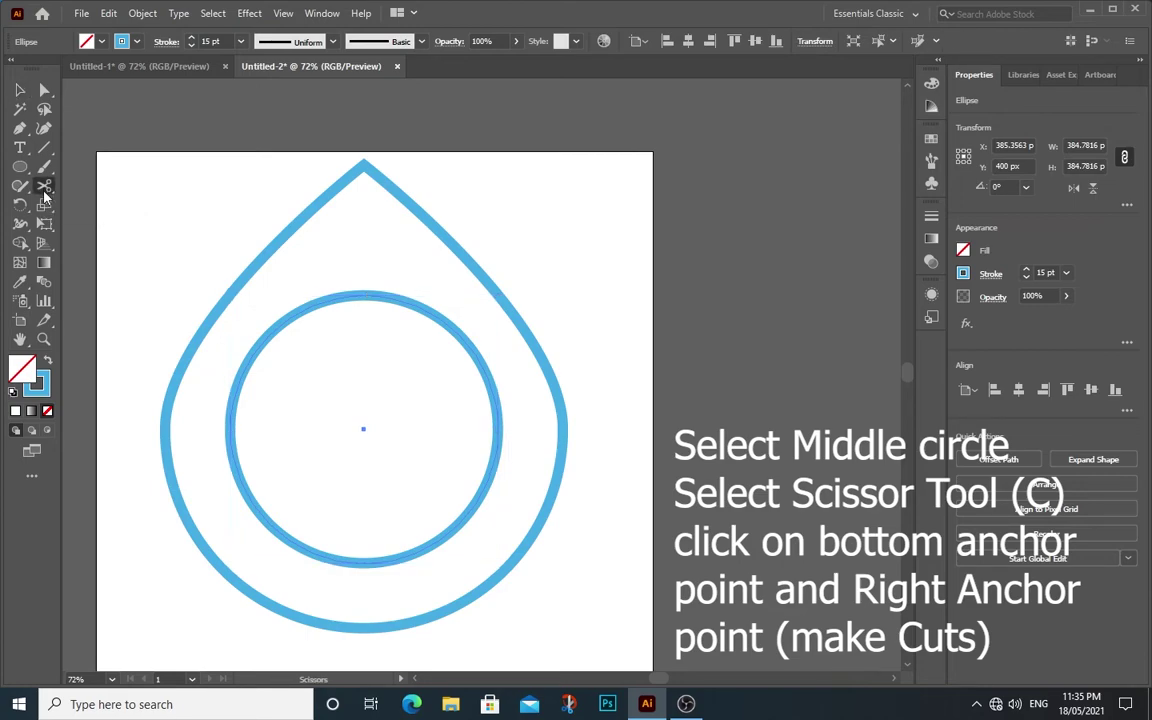
{"action": "right_click", "coordinate": [44, 196]}
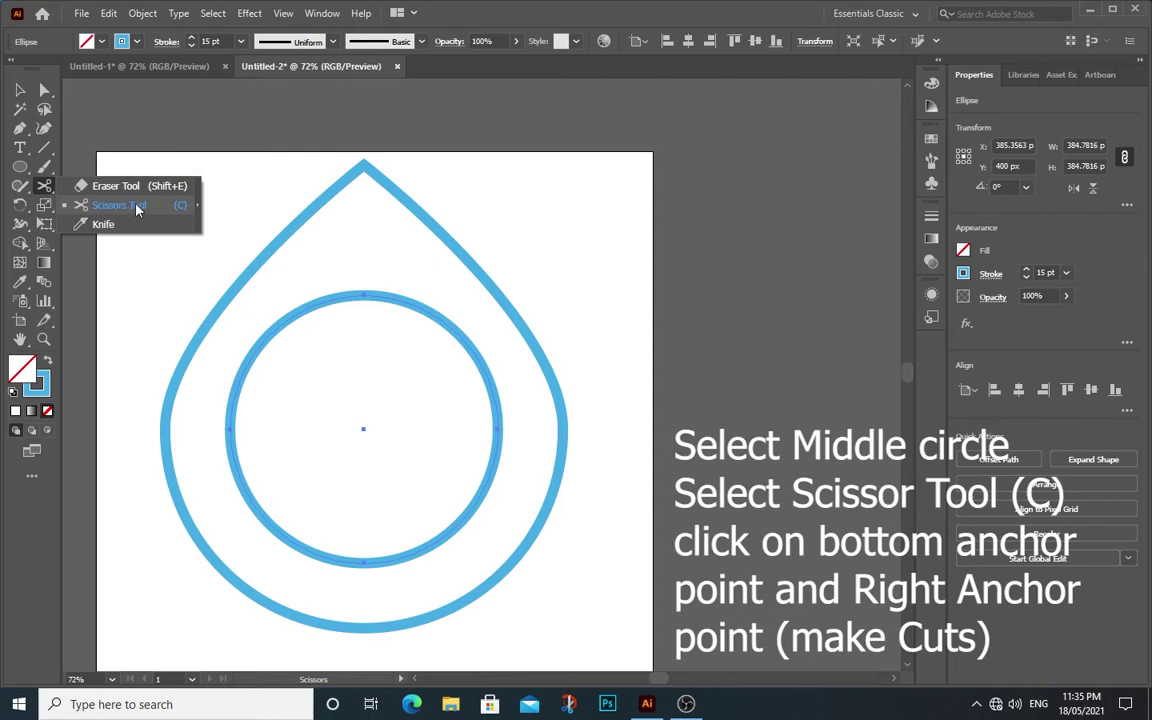
{"action": "left_click", "coordinate": [141, 208]}
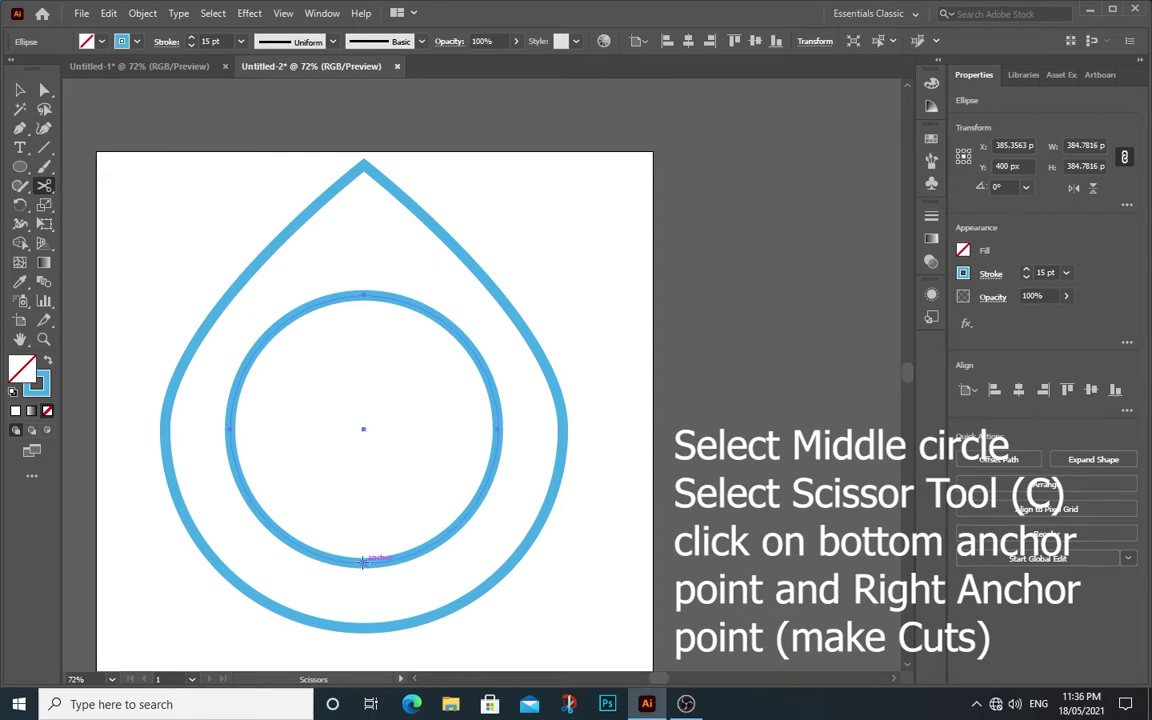
{"action": "left_click", "coordinate": [363, 562]}
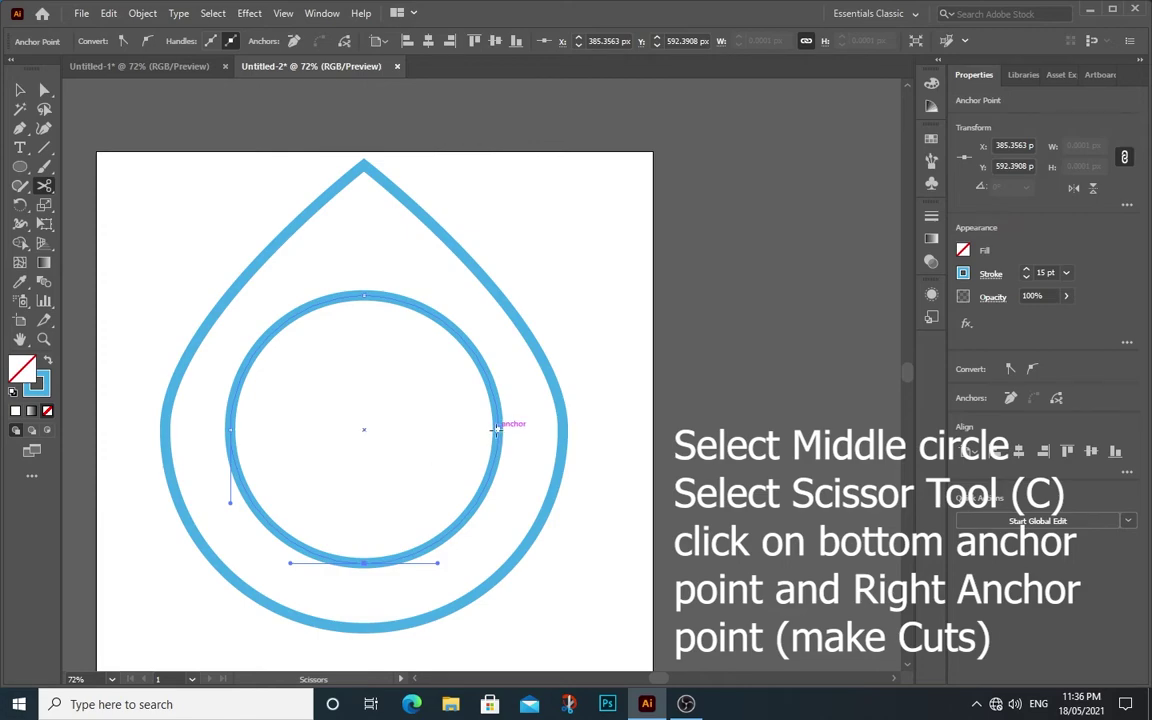
{"action": "left_click", "coordinate": [497, 428]}
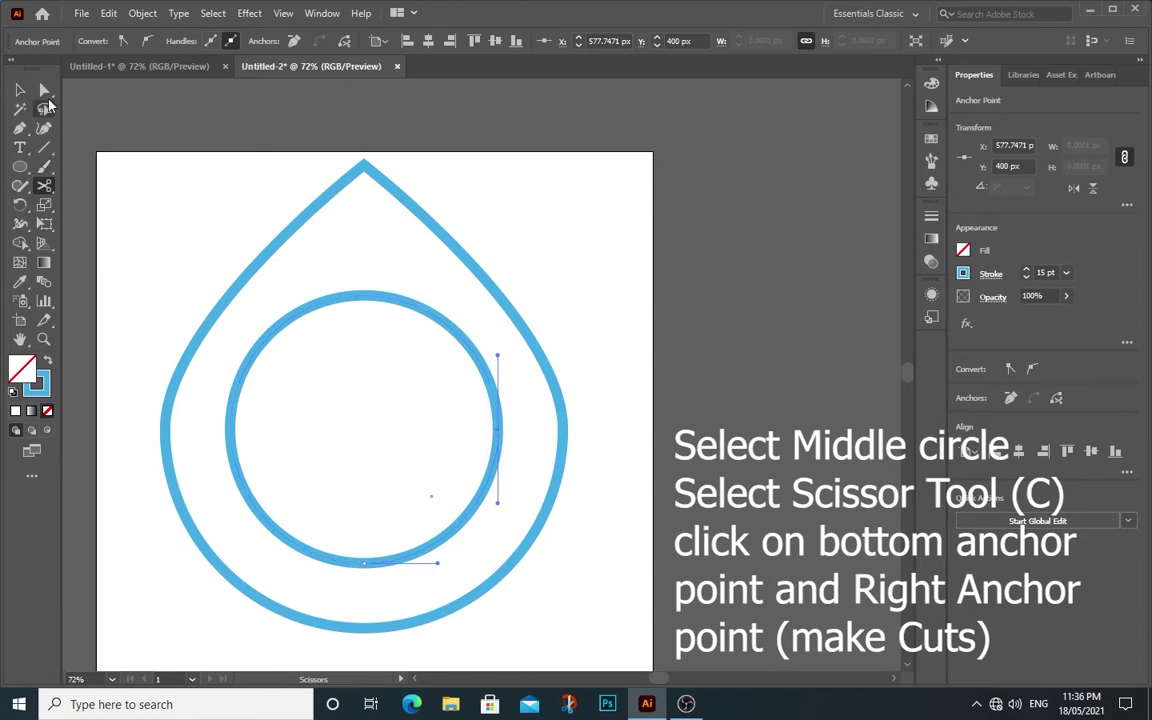
Delete the inner circle's upper and left parts, keeping only its lower-right quarter arc.
{"action": "left_click", "coordinate": [44, 92]}
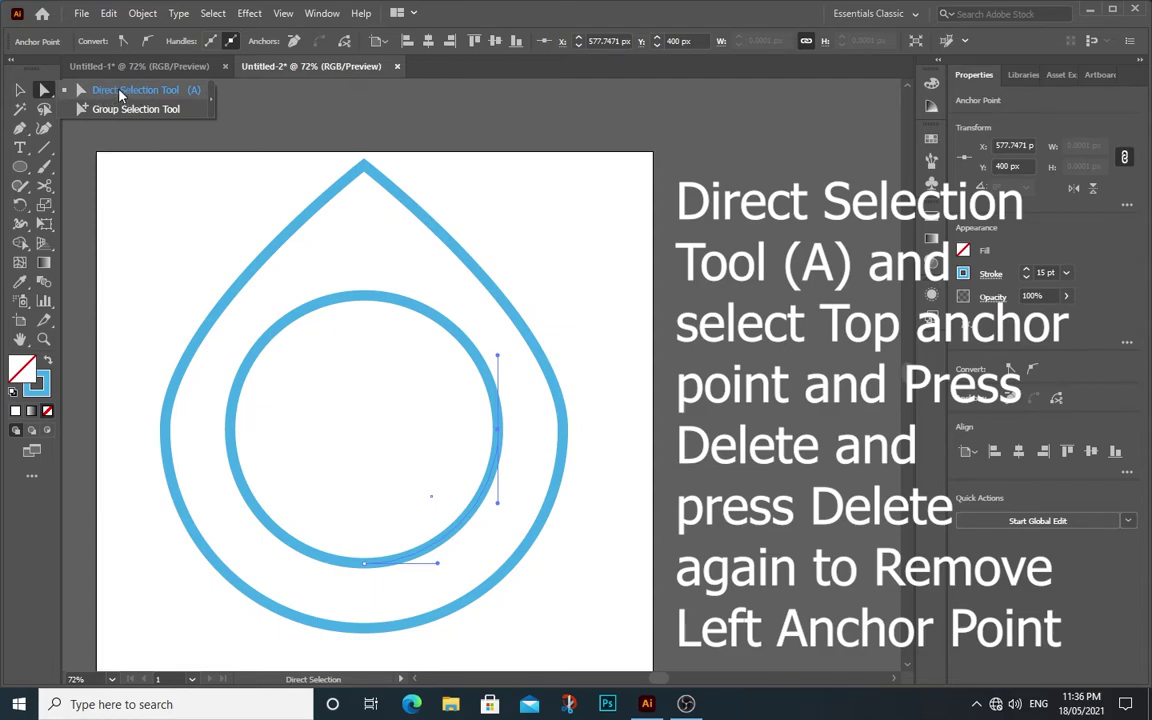
{"action": "left_click", "coordinate": [120, 95]}
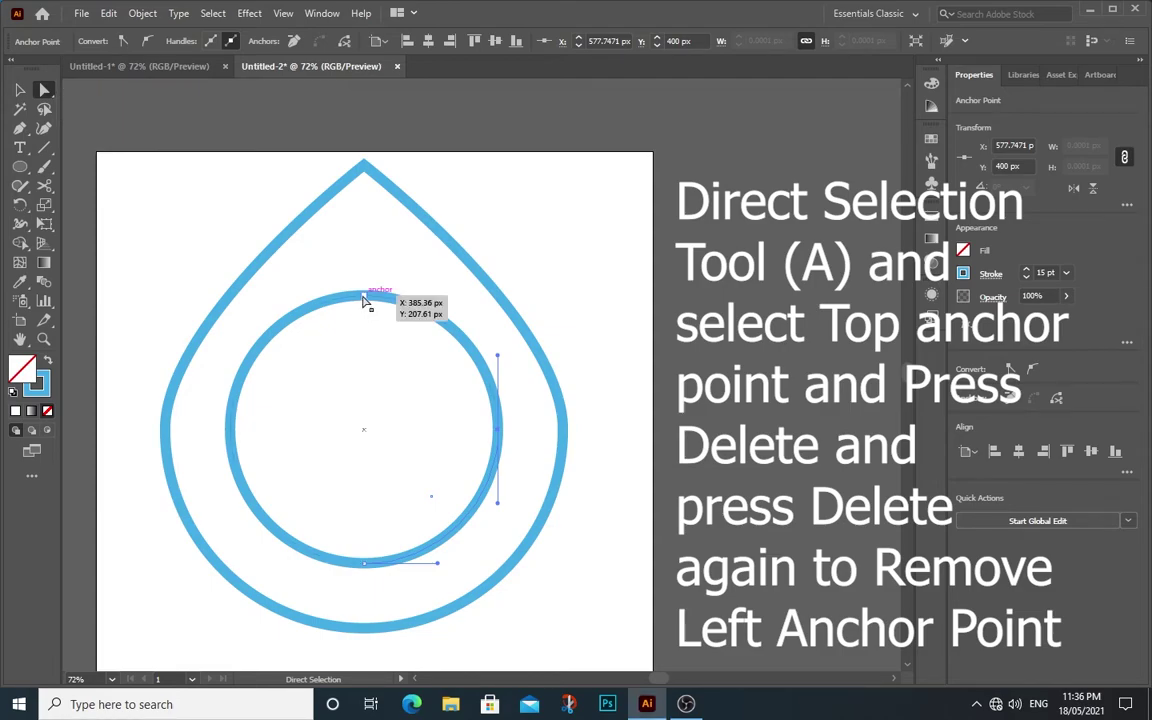
{"action": "left_click", "coordinate": [363, 298]}
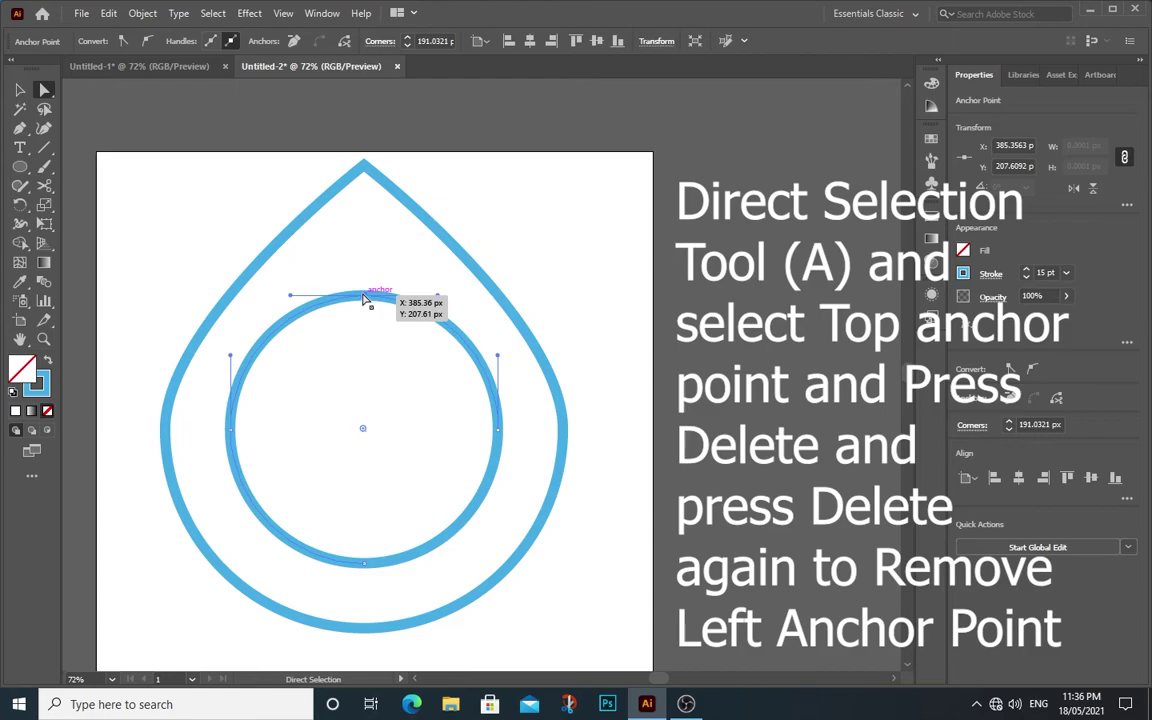
{"action": "key", "text": "Delete"}
{"action": "key", "text": "Delete"}
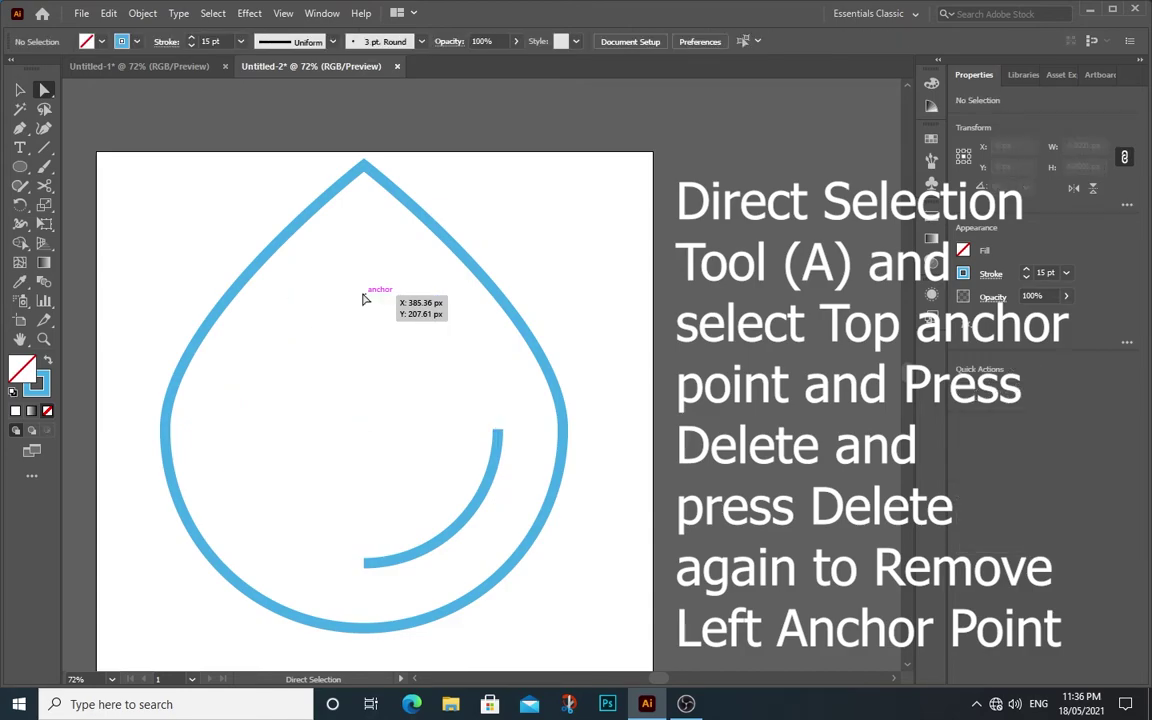
Apply Round Cap and Round Join to both the teardrop and the inner arc.
{"action": "left_click", "coordinate": [20, 90]}
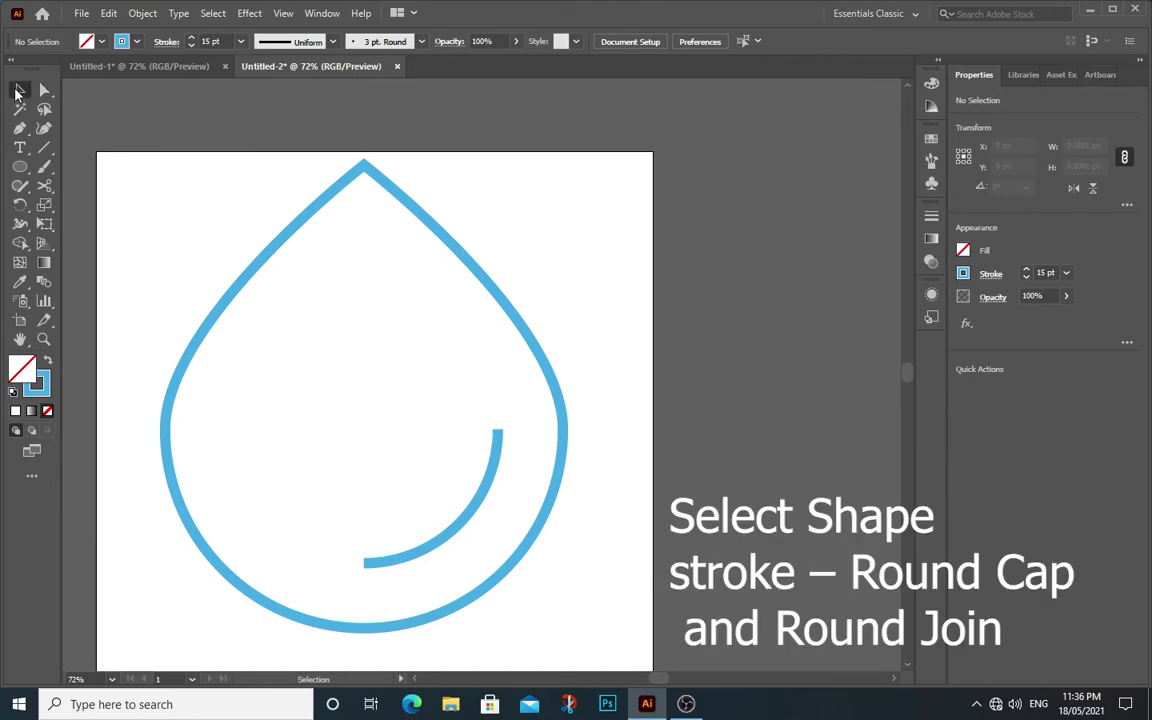
{"action": "left_click_drag", "start_coordinate": [603, 310], "coordinate": [592, 243]}
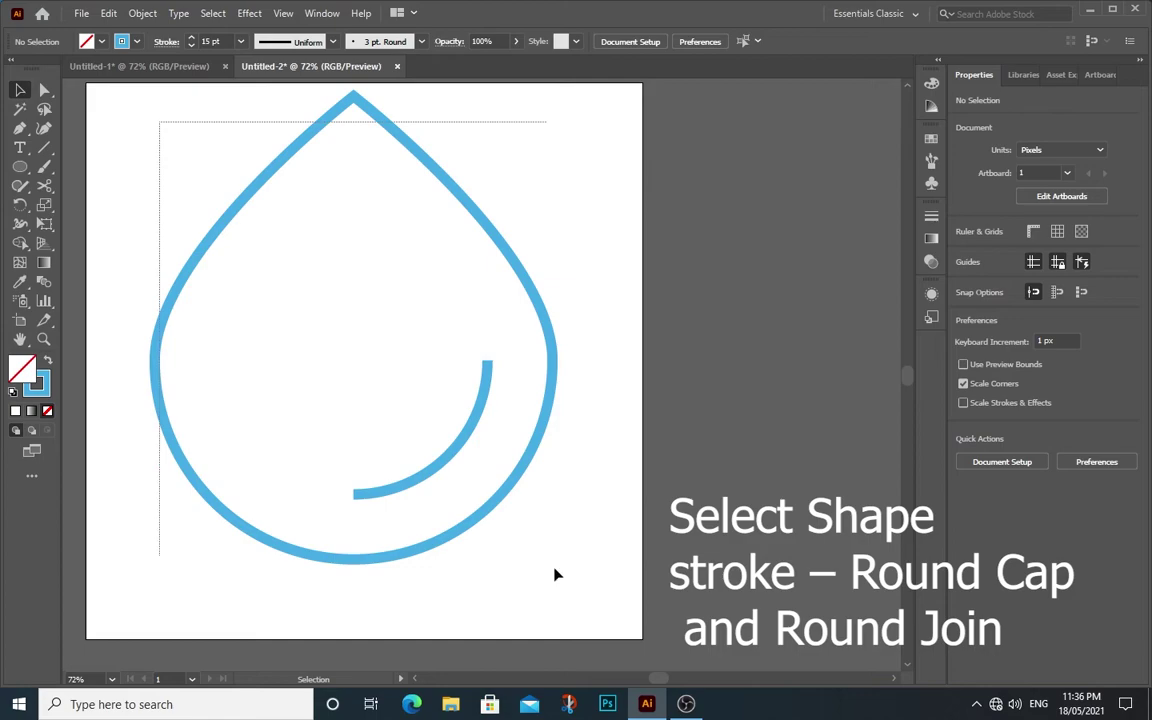
{"action": "left_click_drag", "start_coordinate": [160, 128], "coordinate": [565, 585]}
{"action": "left_click", "coordinate": [165, 41]}
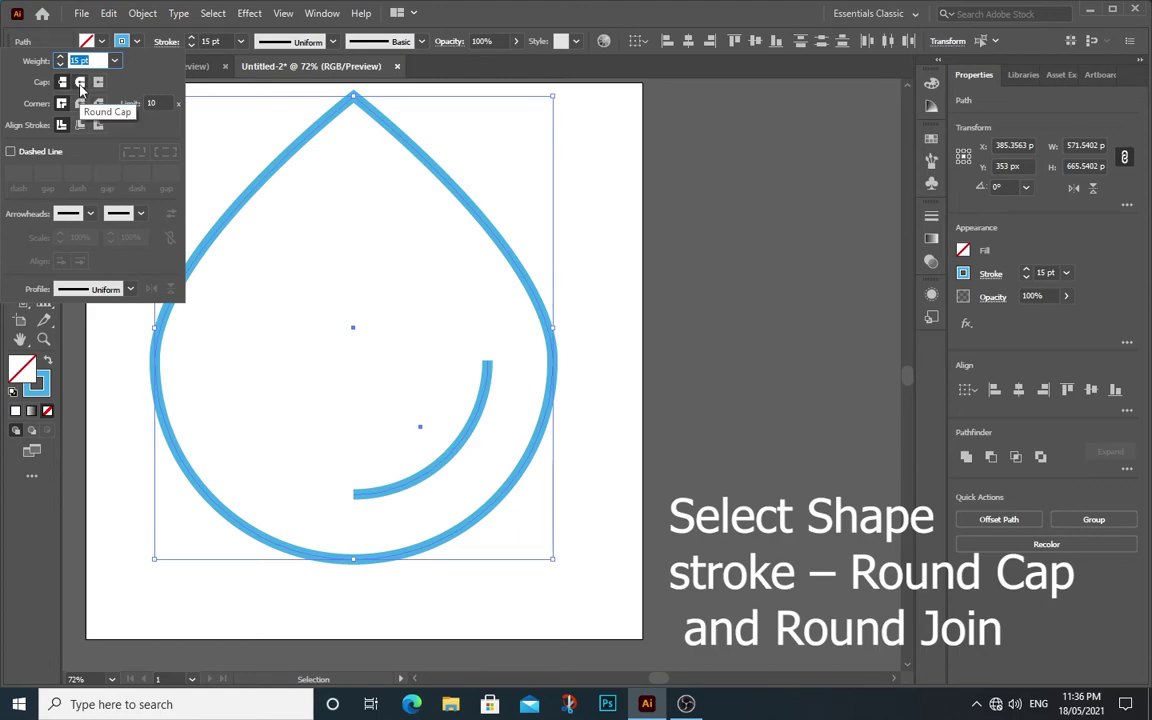
{"action": "left_click", "coordinate": [80, 83]}
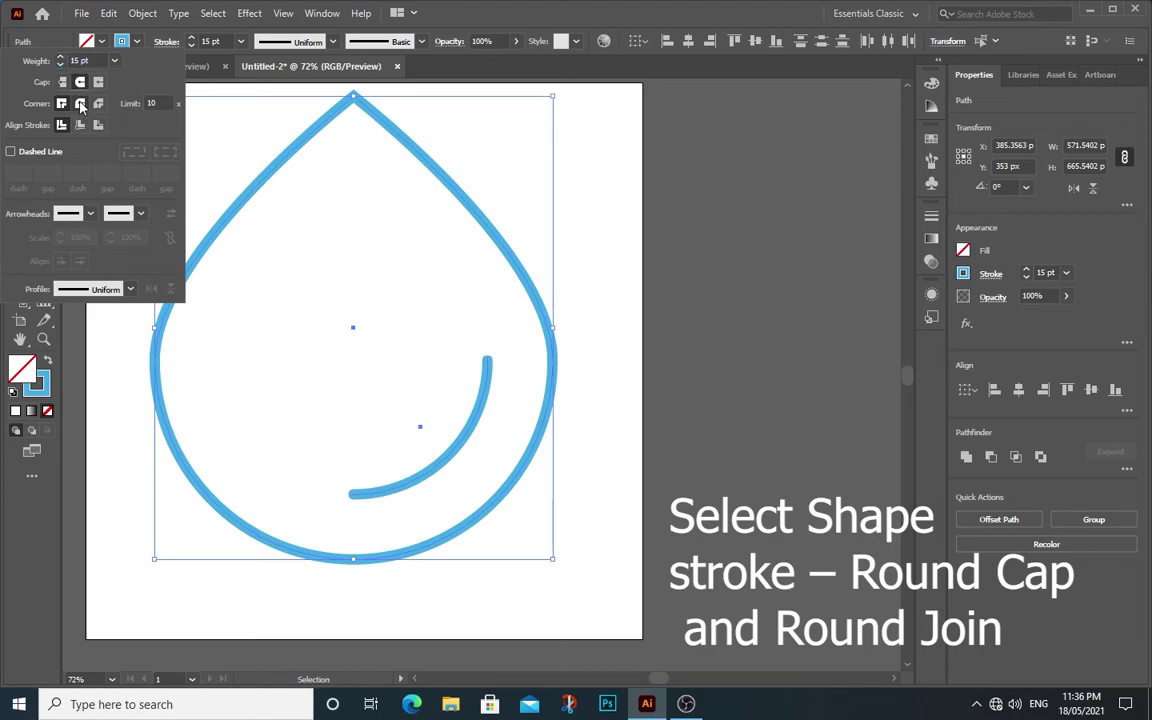
{"action": "left_click", "coordinate": [81, 104]}
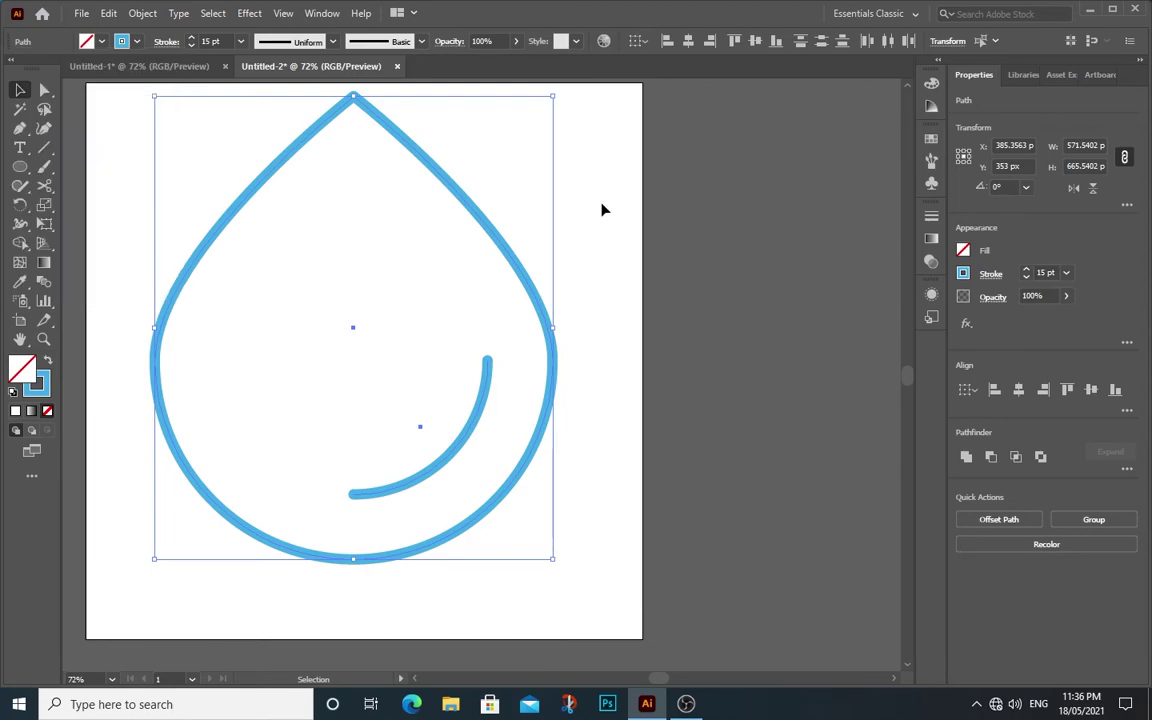
{"action": "left_click_drag", "start_coordinate": [599, 247], "coordinate": [600, 270]}
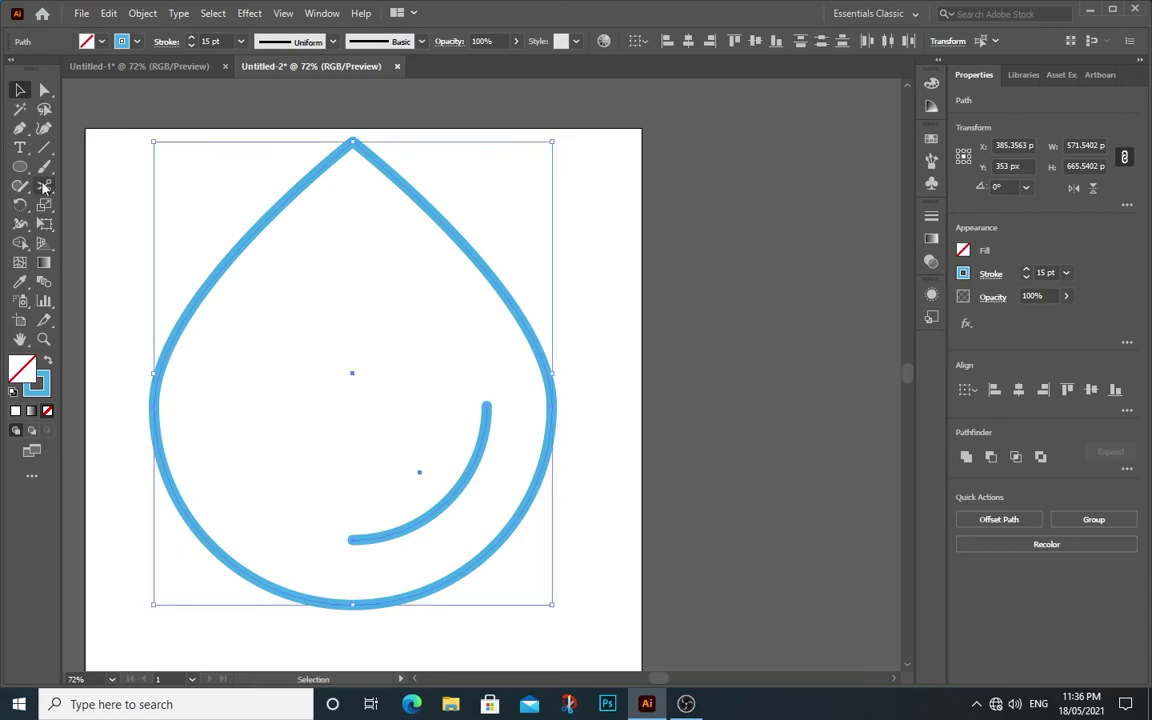
Group the teardrop outline and the inner arc into one object.
{"action": "left_click", "coordinate": [163, 176]}
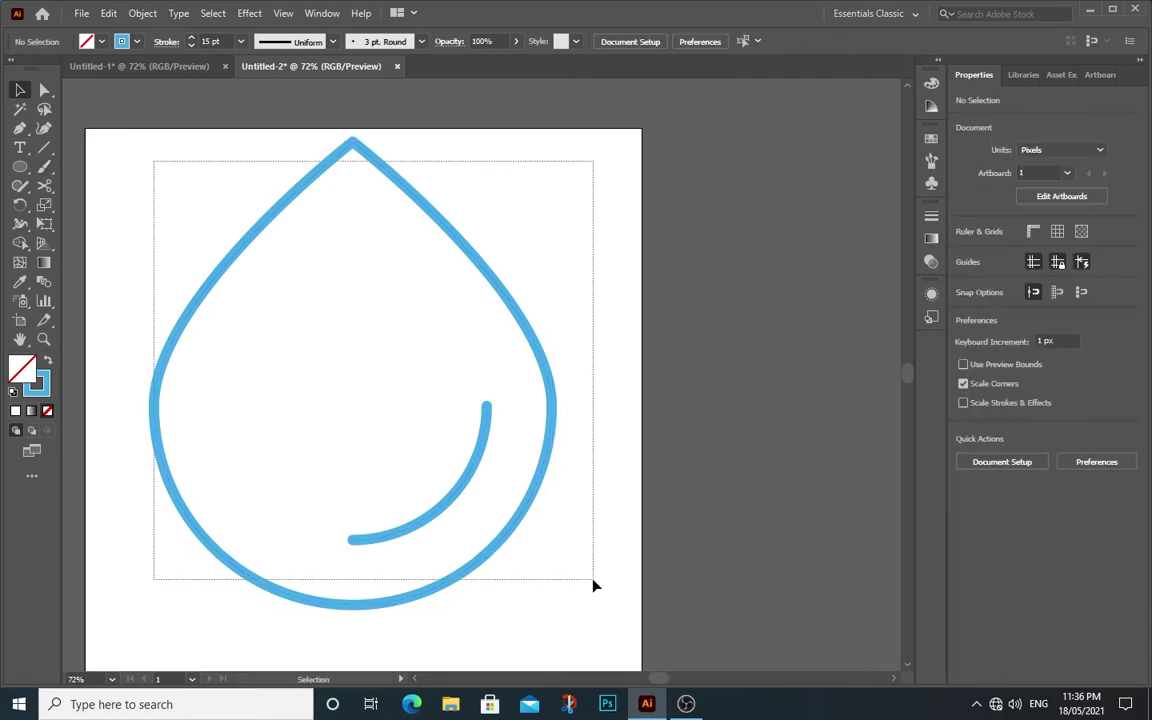
{"action": "left_click_drag", "start_coordinate": [507, 478], "coordinate": [594, 586]}
{"action": "right_click", "coordinate": [460, 398]}
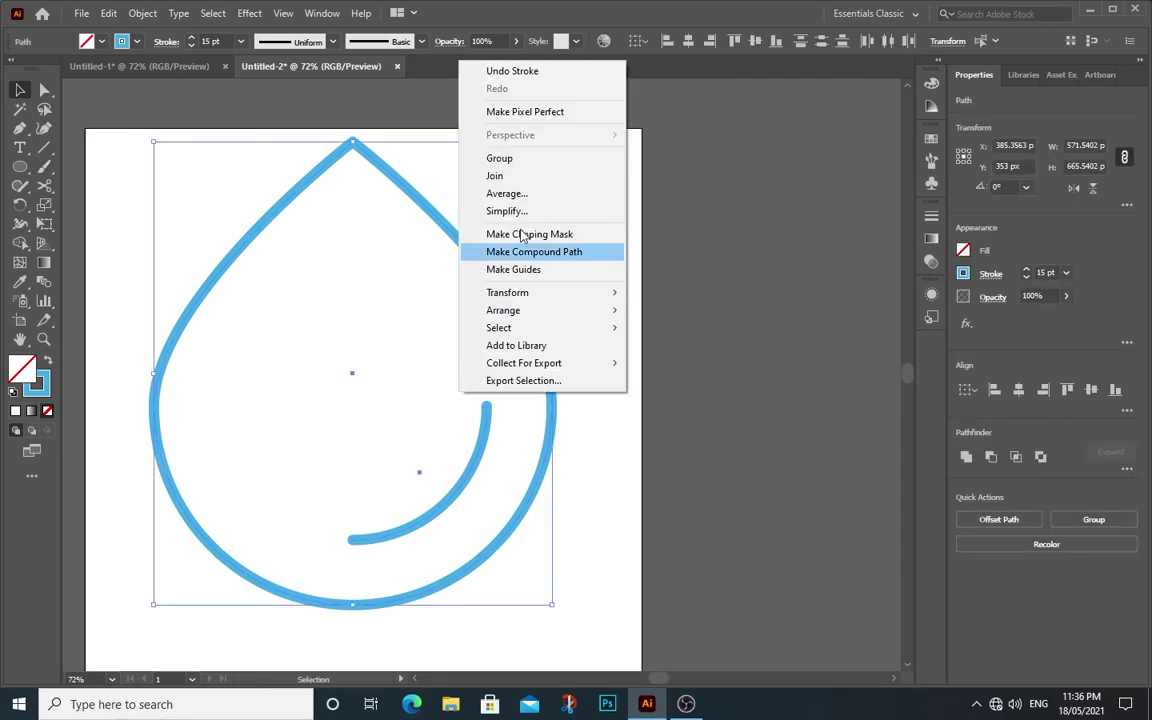
{"action": "left_click", "coordinate": [499, 158]}
Adjust the view and select the grouped teardrop icon.
{"action": "scroll", "coordinate": [745, 400], "scroll_direction": "down", "scroll_amount": 2}
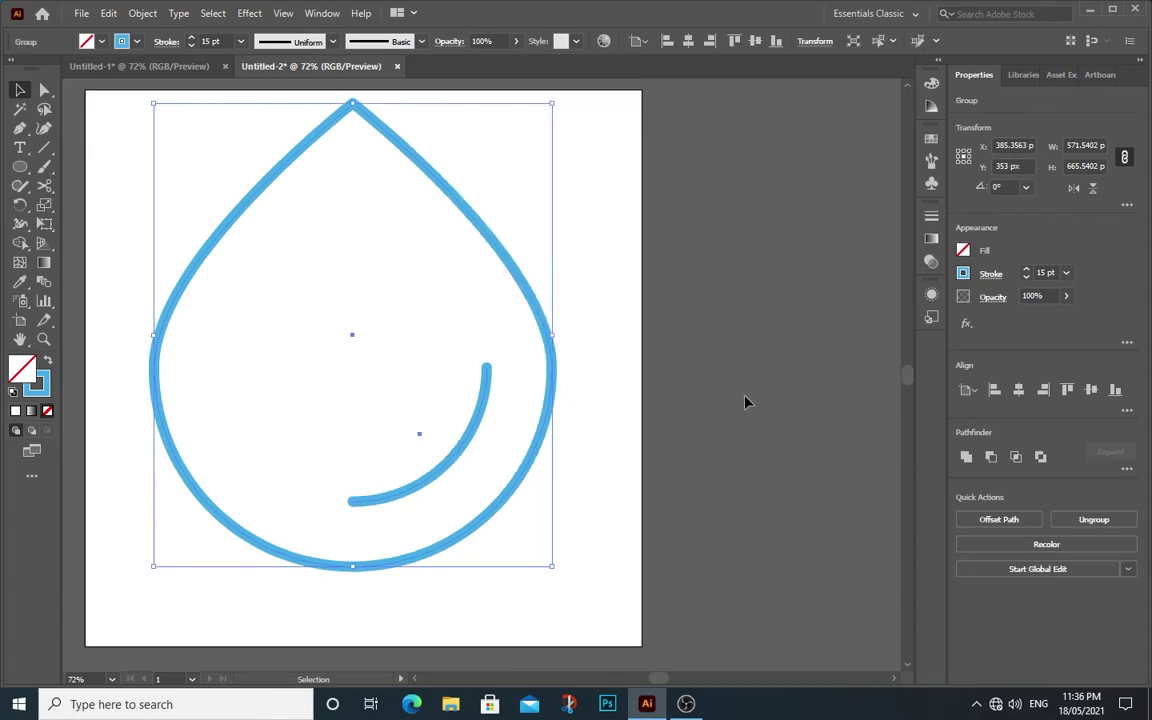
{"action": "scroll", "coordinate": [745, 400], "scroll_direction": "up", "scroll_amount": 1}
{"action": "scroll", "coordinate": [745, 400], "scroll_direction": "up", "scroll_amount": 2}
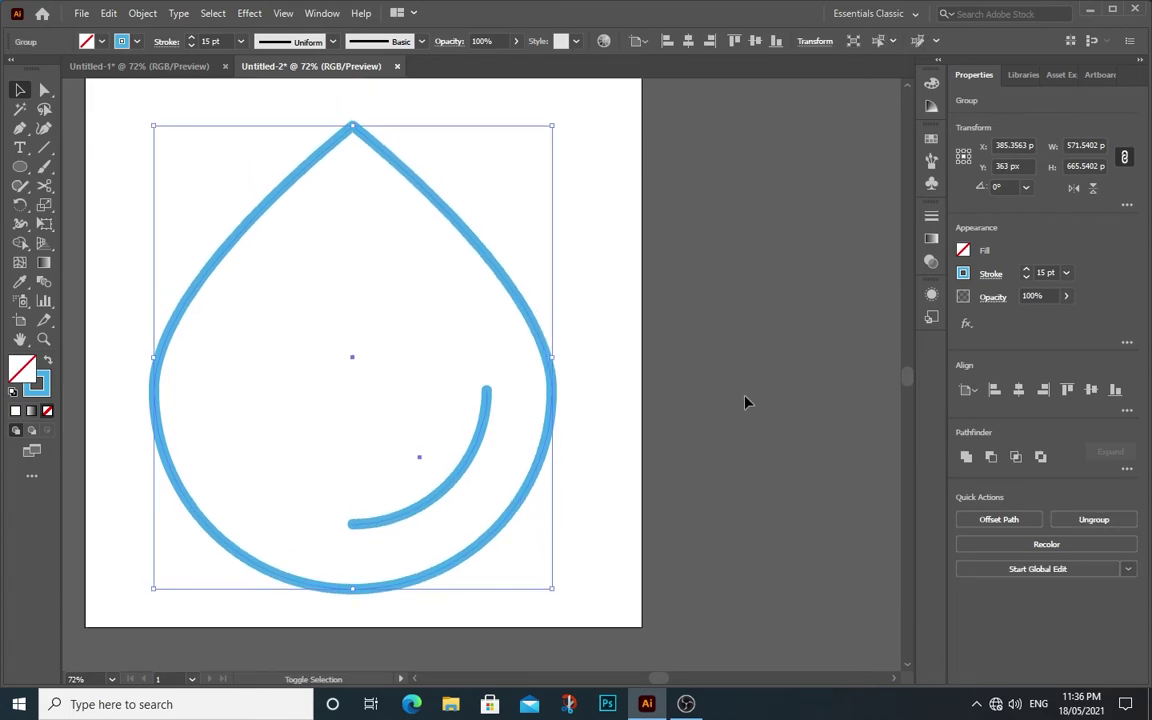
{"action": "key", "text": "space"}
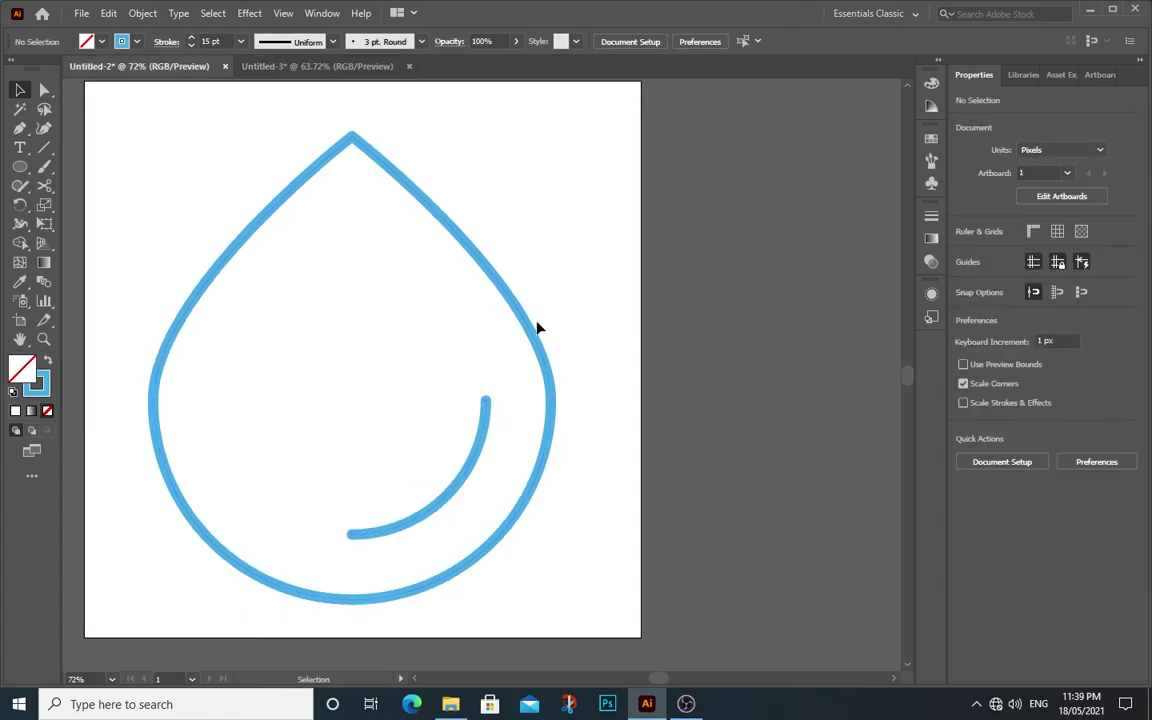
{"action": "left_click_drag", "start_coordinate": [155, 138], "coordinate": [557, 619]}
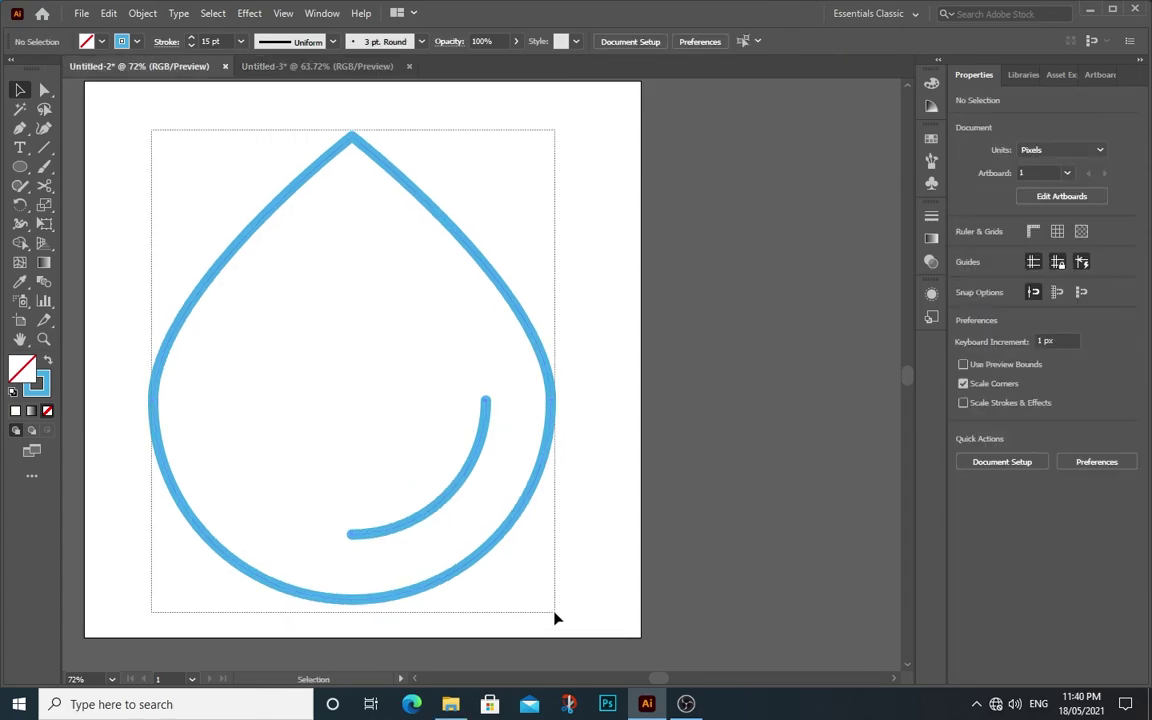
Apply a Multiply drop shadow at 75% opacity, 7 px offset and 5 px blur.
{"action": "left_click", "coordinate": [249, 13]}
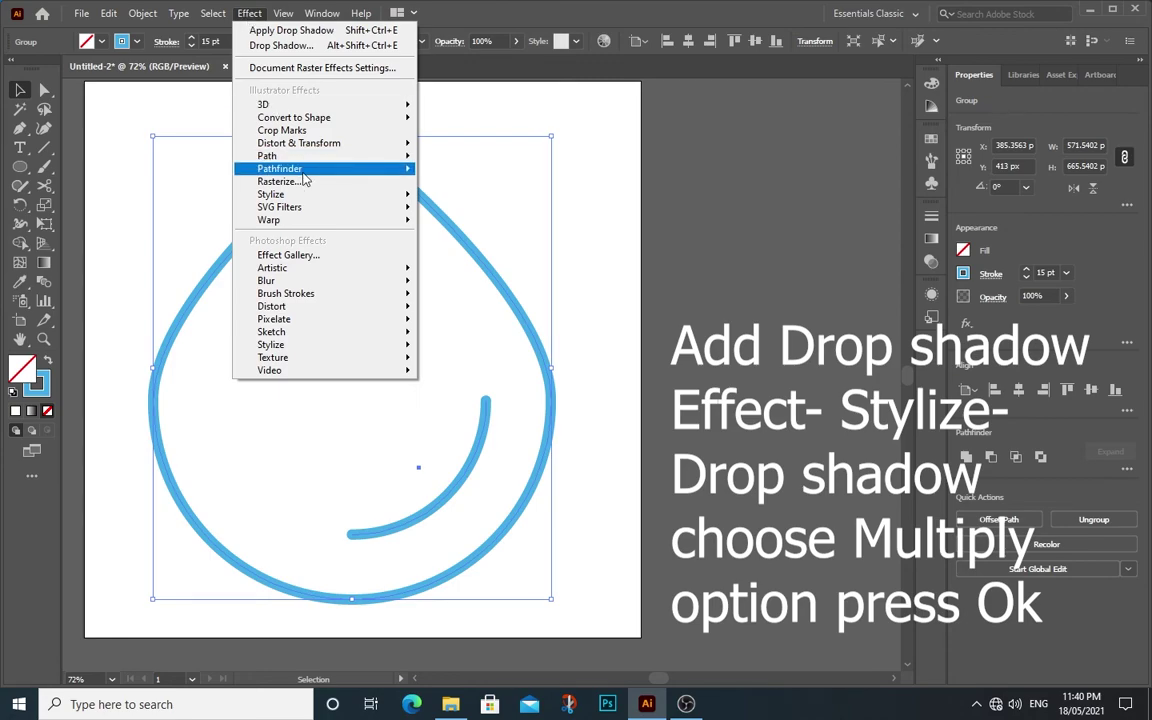
{"action": "mouse_move", "coordinate": [271, 194]}
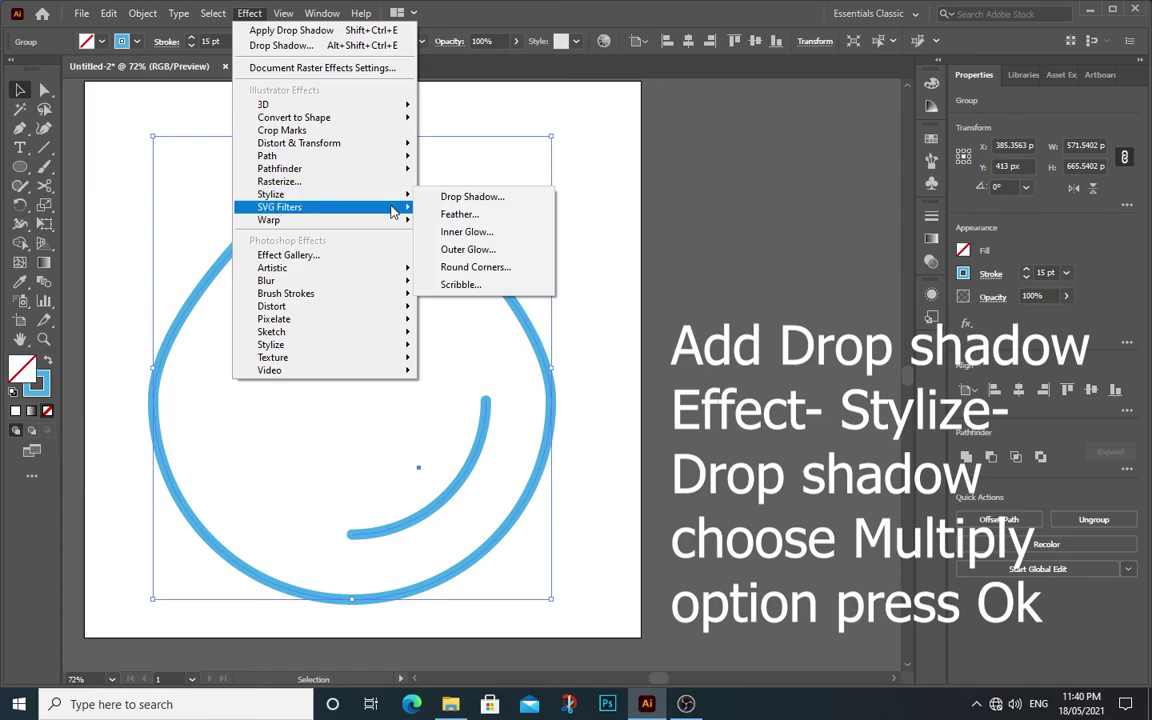
{"action": "left_click", "coordinate": [485, 200]}
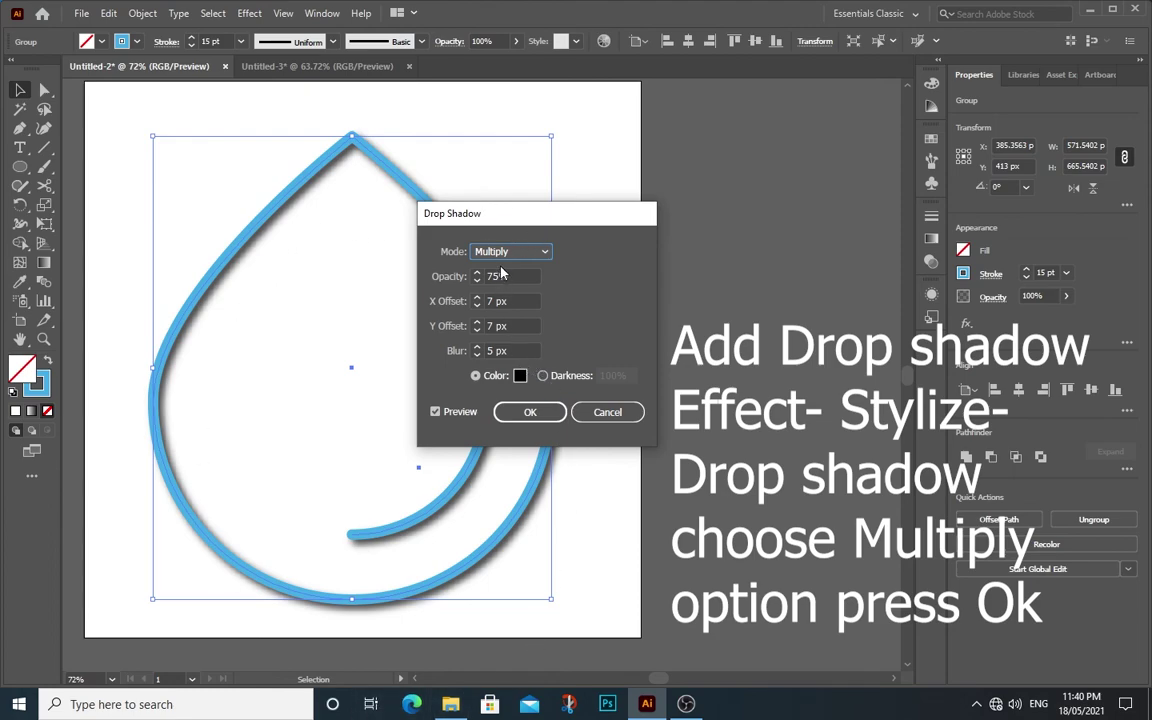
{"action": "left_click", "coordinate": [534, 412]}
{"action": "left_click", "coordinate": [530, 412]}
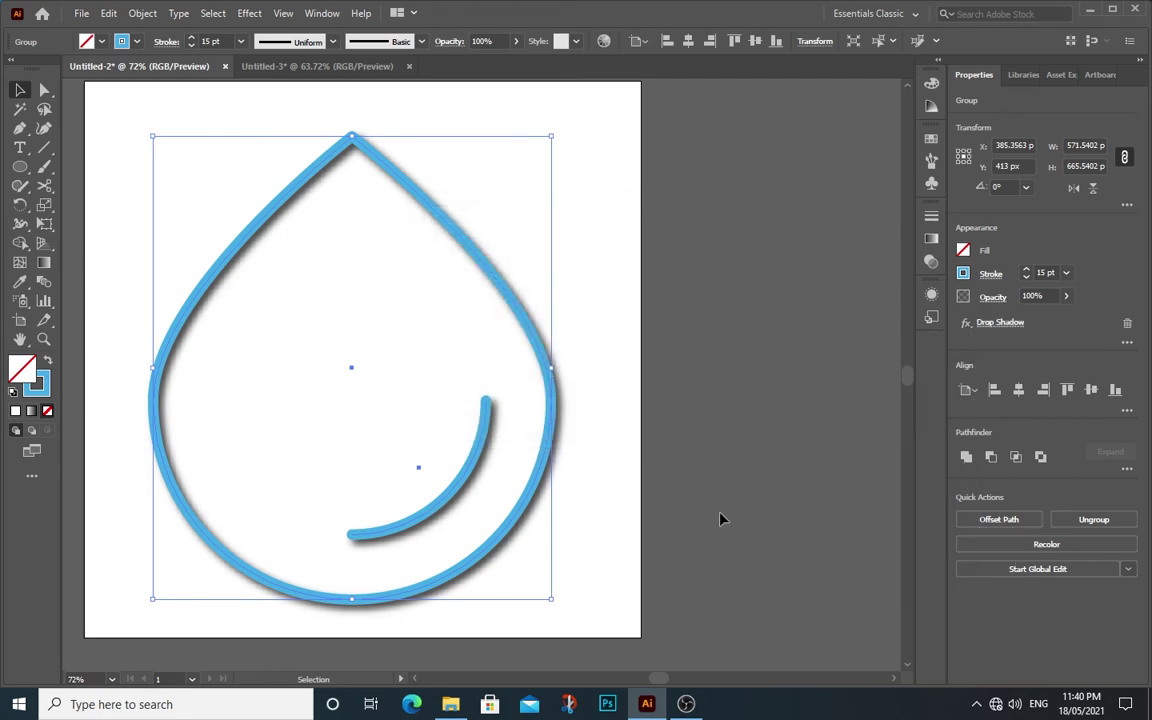